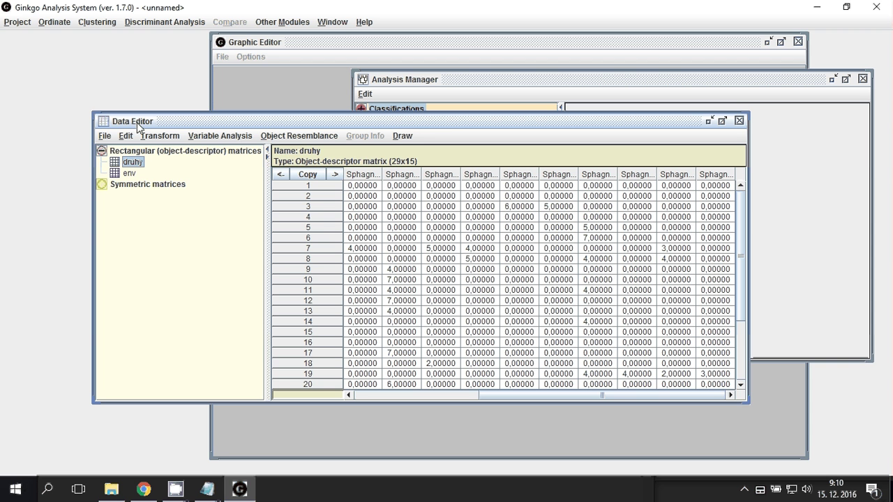
click(131, 175)
click(136, 164)
click(126, 137)
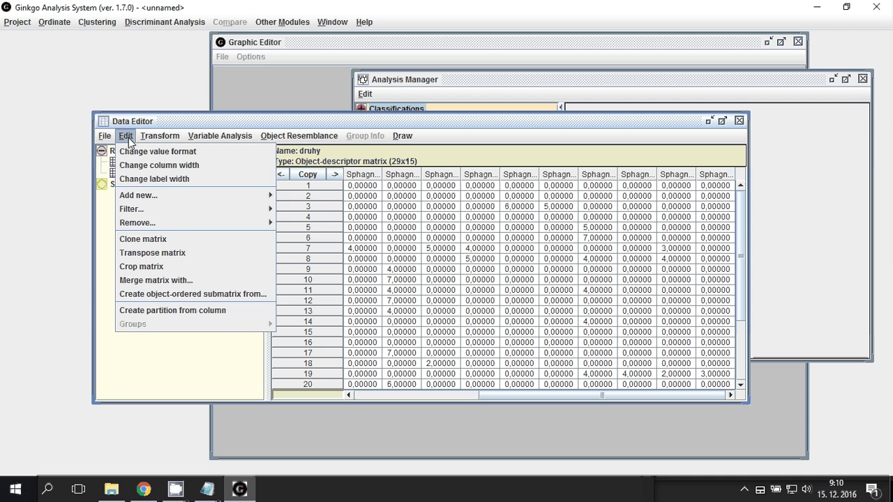
mouse_move(161, 138)
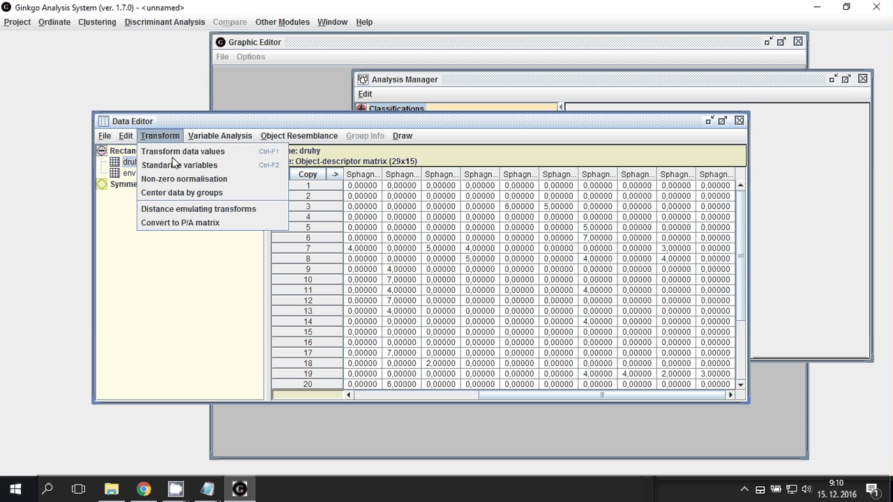
mouse_move(222, 139)
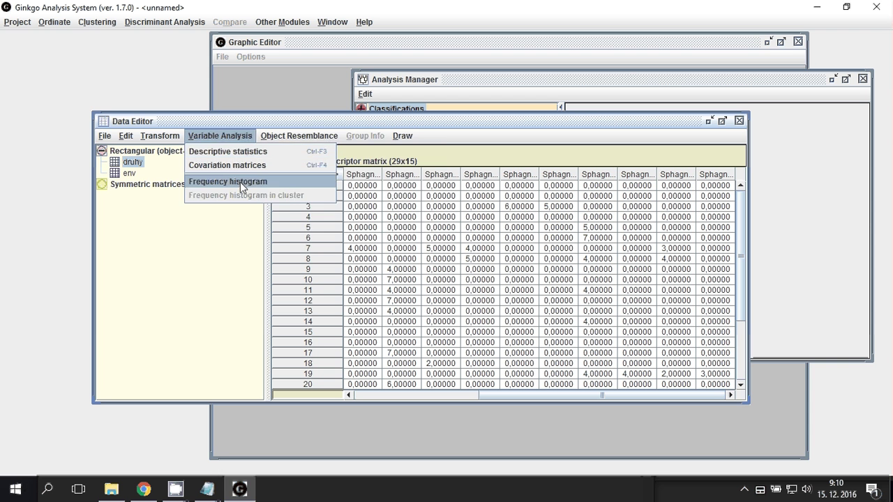
mouse_move(278, 139)
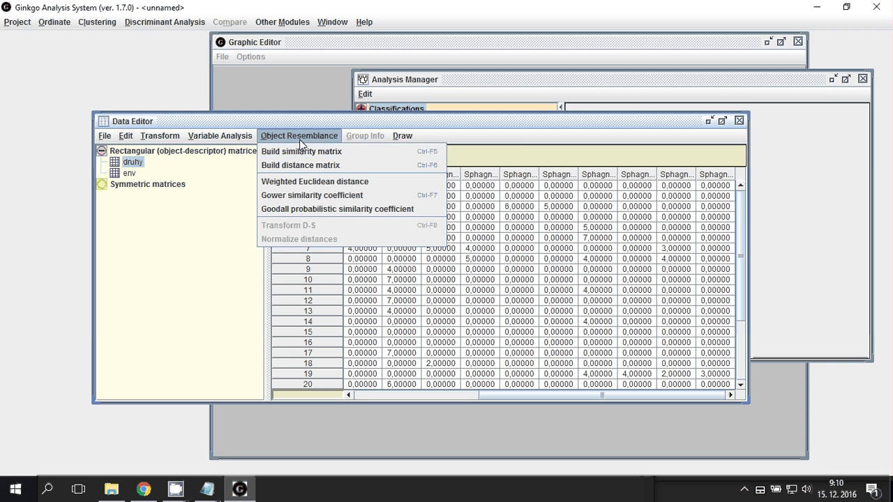
mouse_move(395, 139)
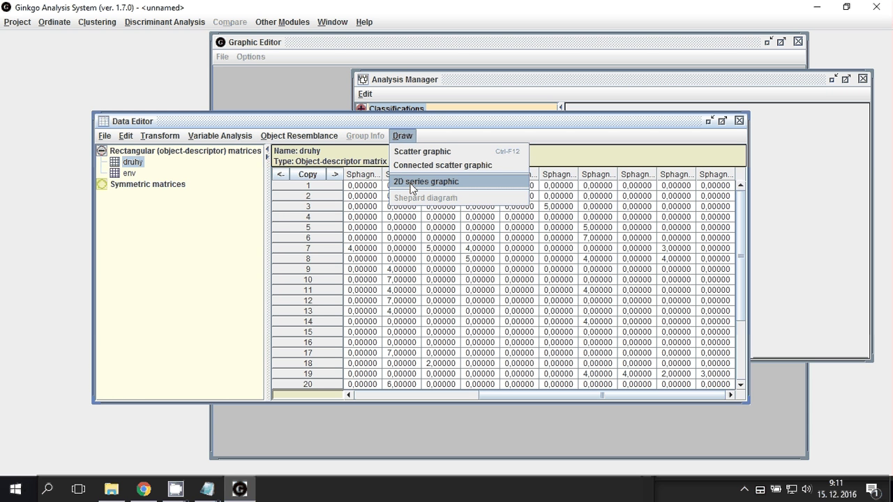
click(206, 47)
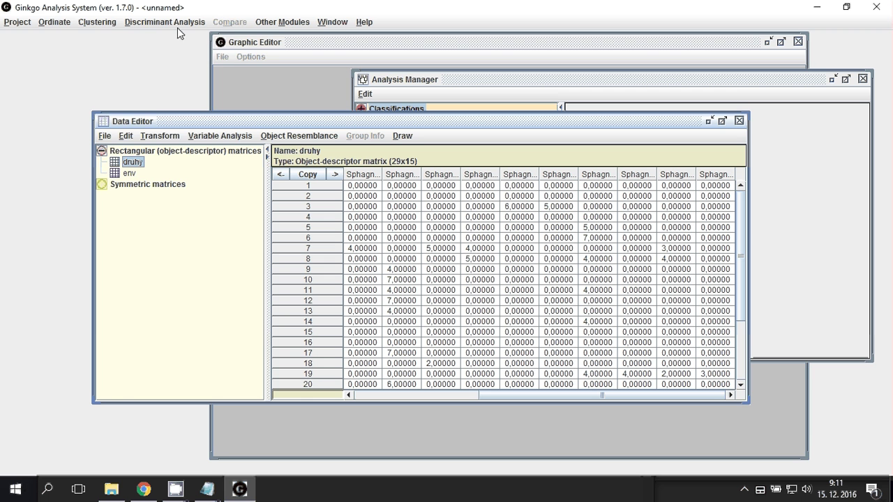
Run a principal components analysis on the druhy matrix with all objects, variables and eigenvalues, standardised descriptors, and Principal Components and Object Loadings output.
click(61, 27)
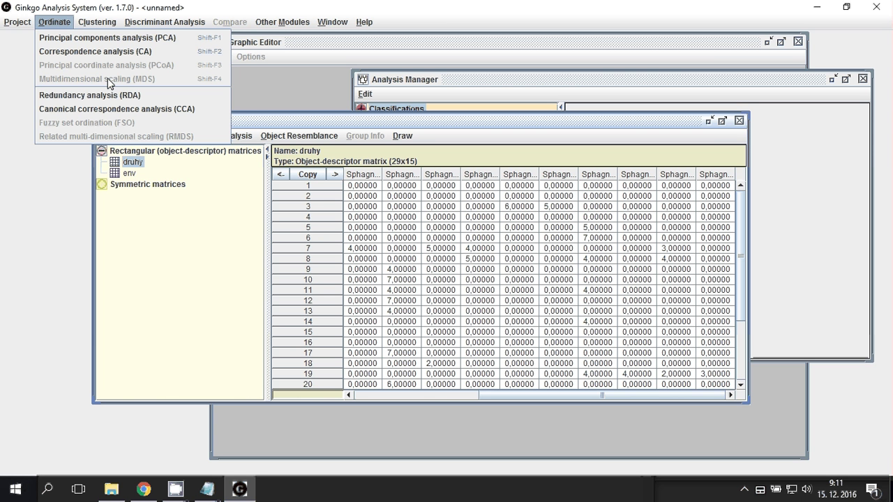
mouse_move(75, 25)
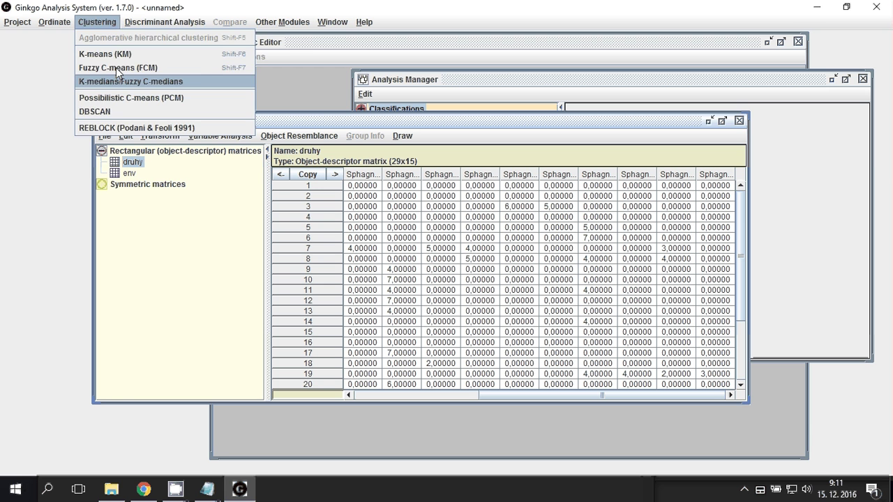
mouse_move(275, 25)
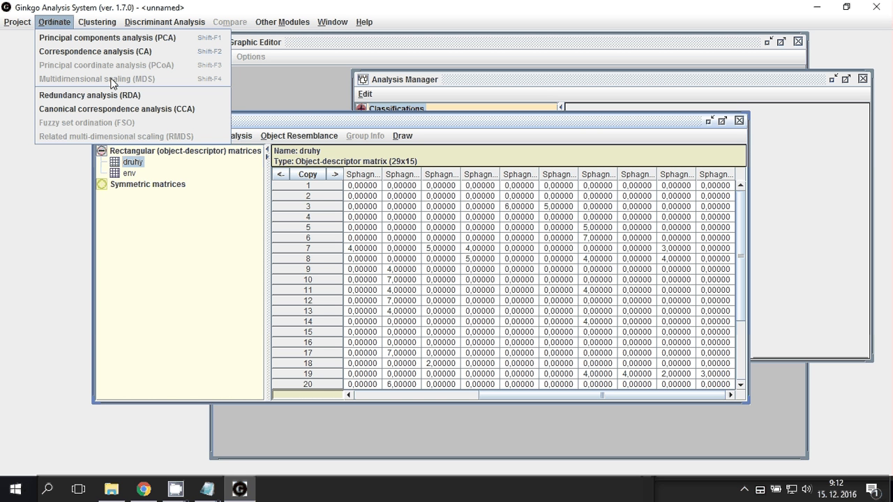
click(126, 41)
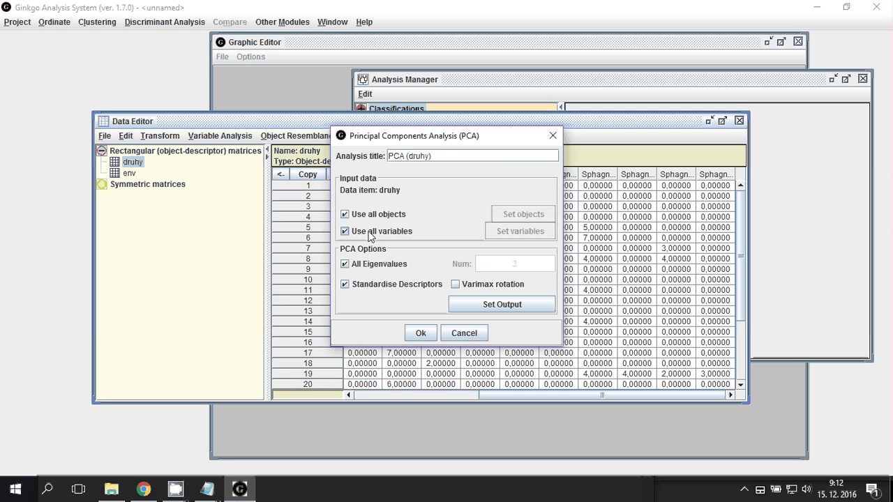
click(345, 265)
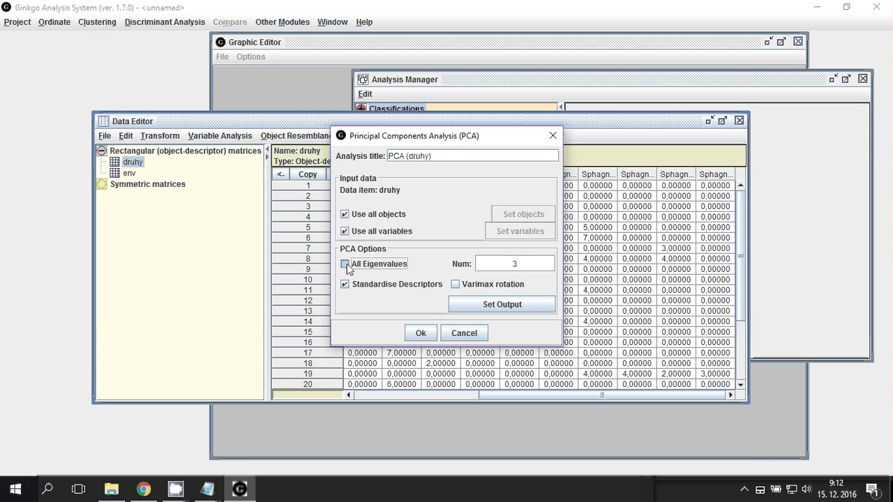
click(346, 265)
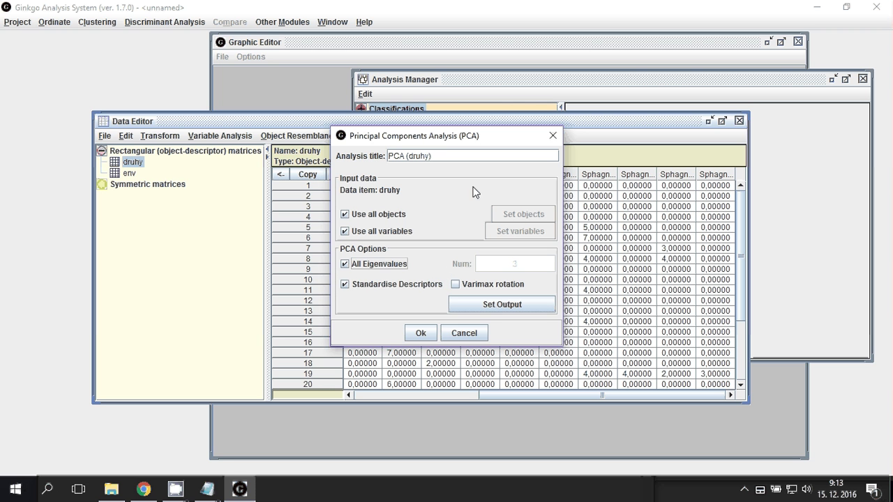
click(507, 303)
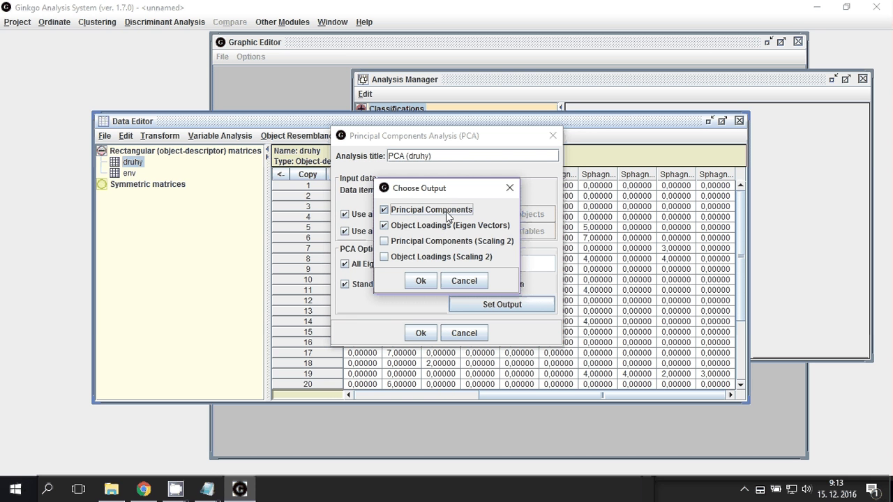
click(432, 283)
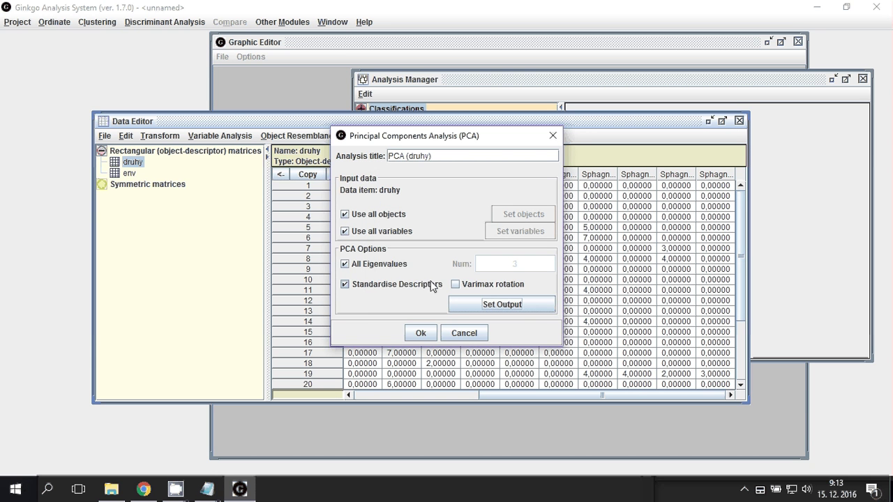
click(418, 334)
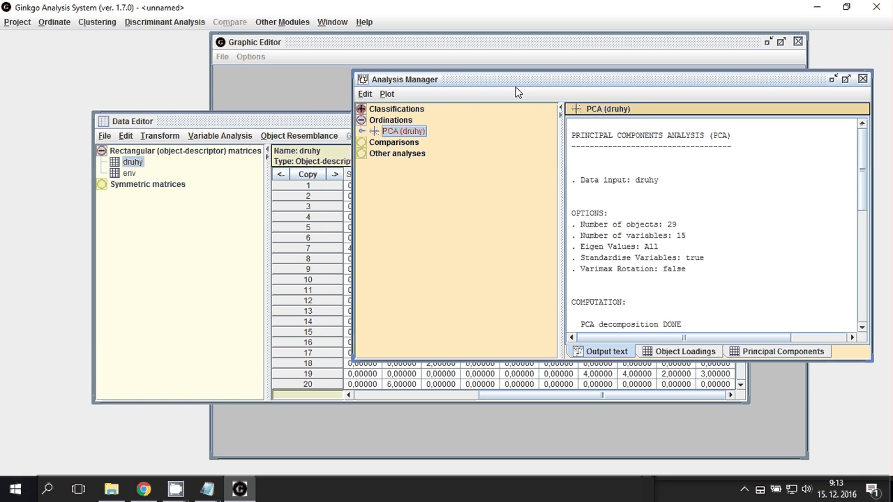
Review the PCA (druhy) results: the eigenvalues in the output text, the object loadings and the principal components.
drag(505, 85, 358, 80)
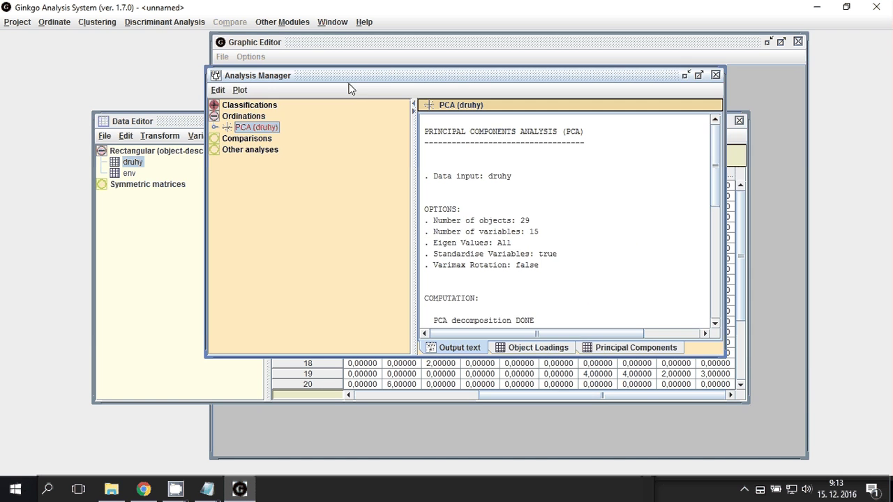
double_click(255, 130)
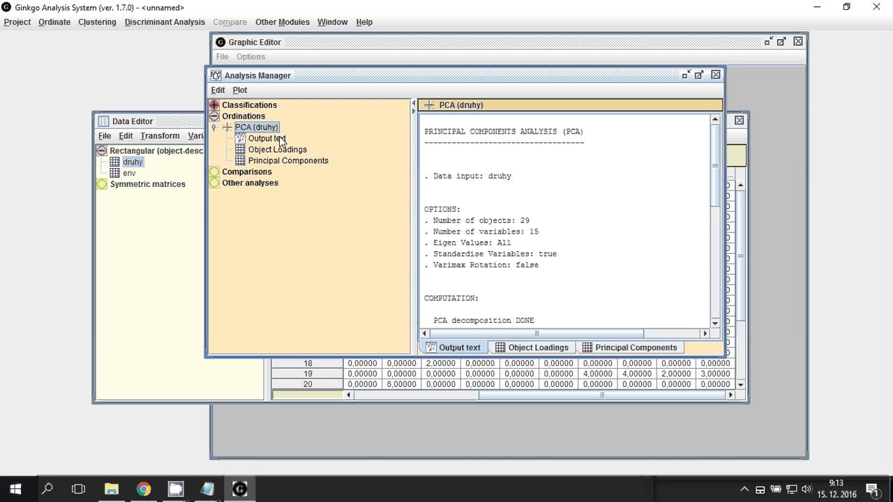
click(281, 141)
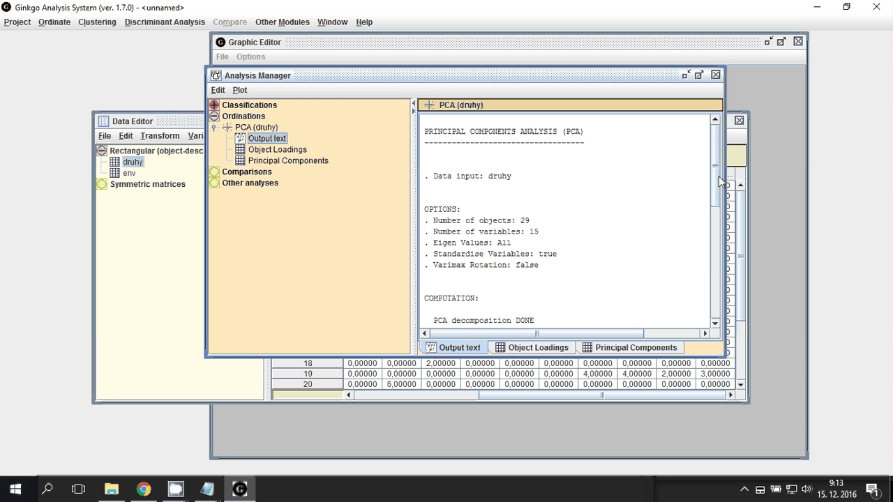
drag(719, 176, 720, 267)
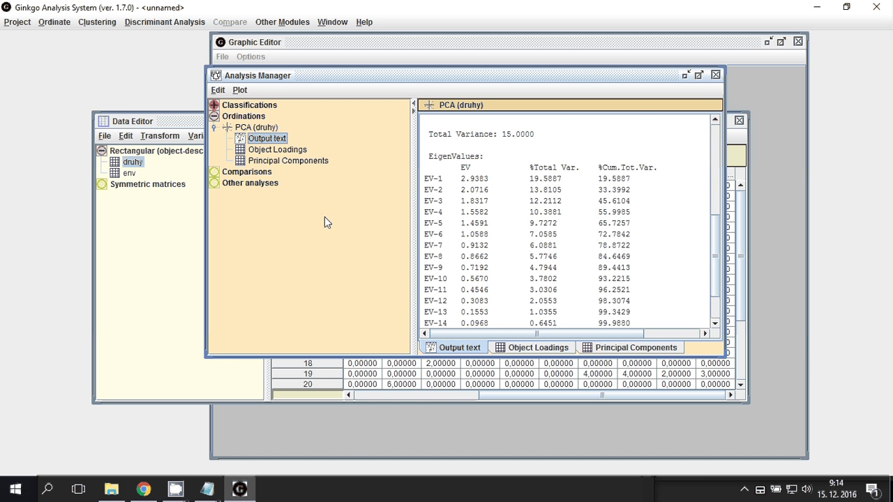
click(284, 151)
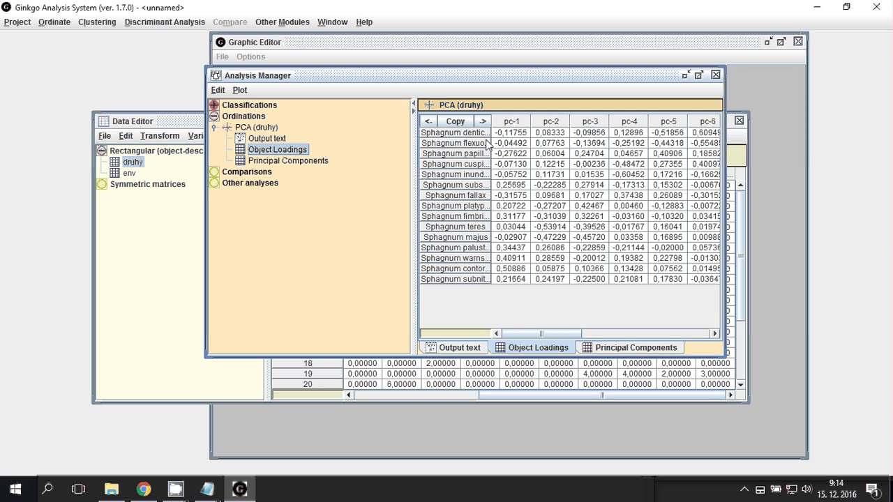
click(307, 162)
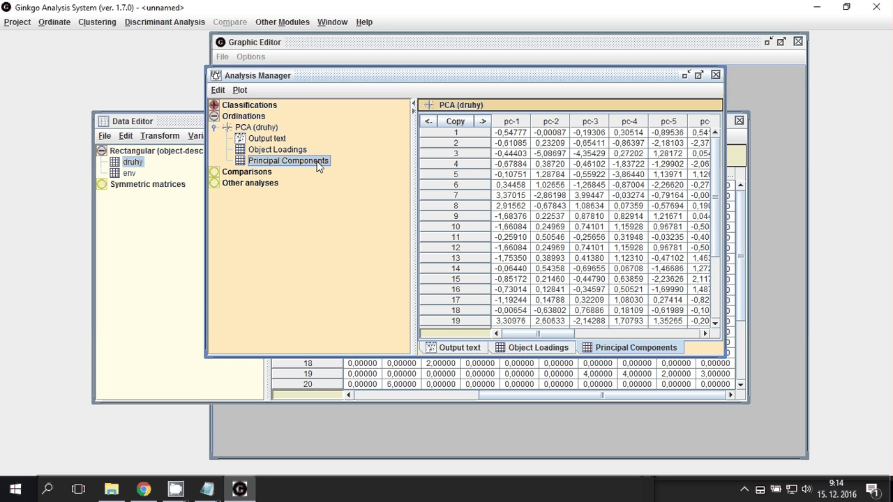
click(218, 91)
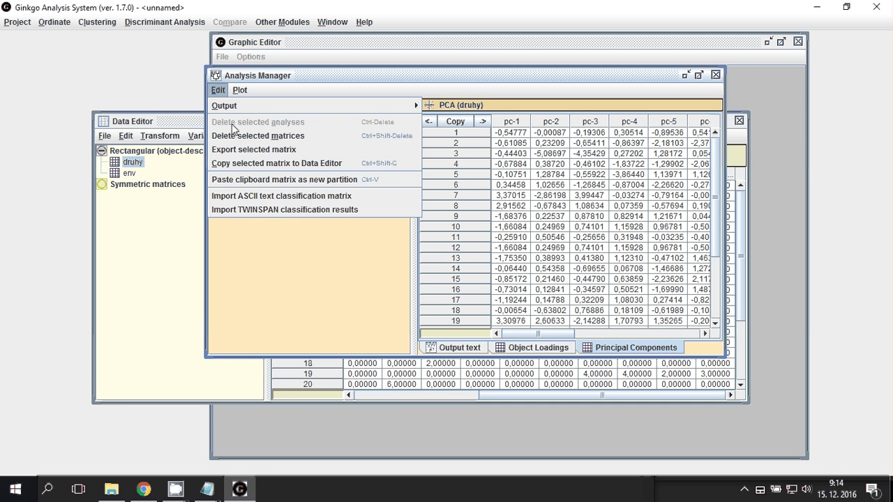
mouse_move(228, 110)
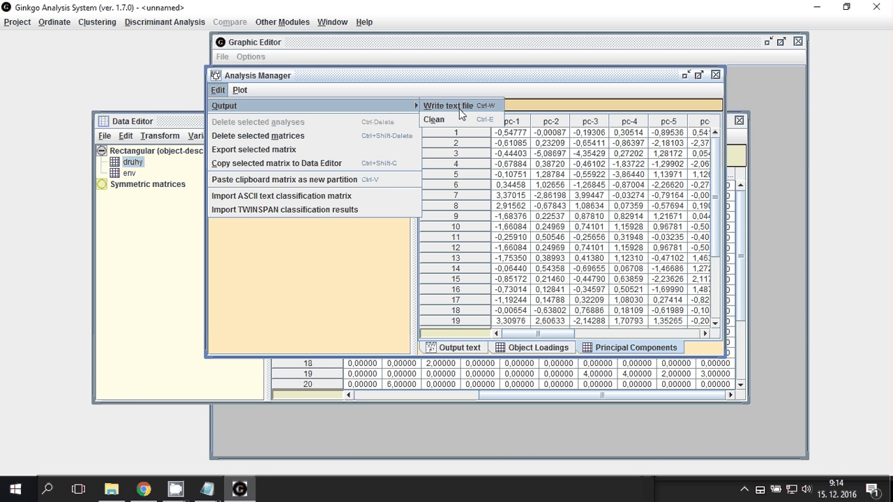
click(219, 92)
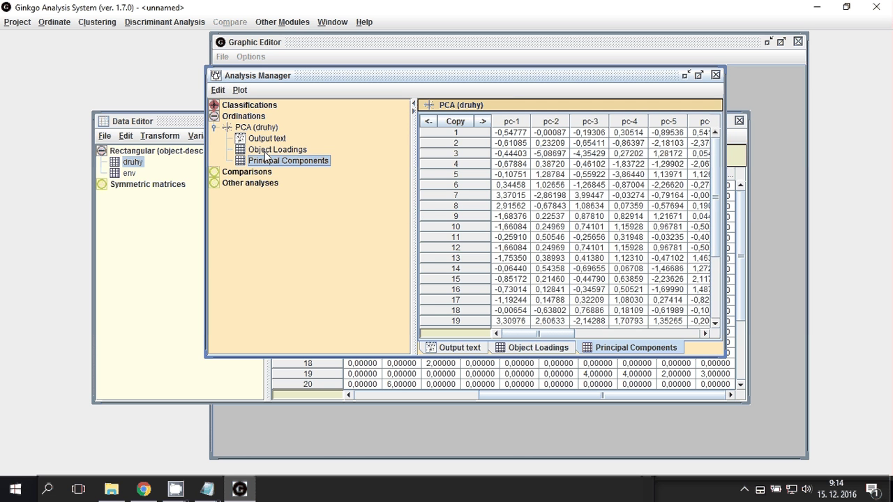
key(Up)
key(Up)
key(Down)
key(Down)
Create the scree plot of the PCA (druhy) analysis and move the Graphic Editor window clear of the Analysis Manager.
click(240, 91)
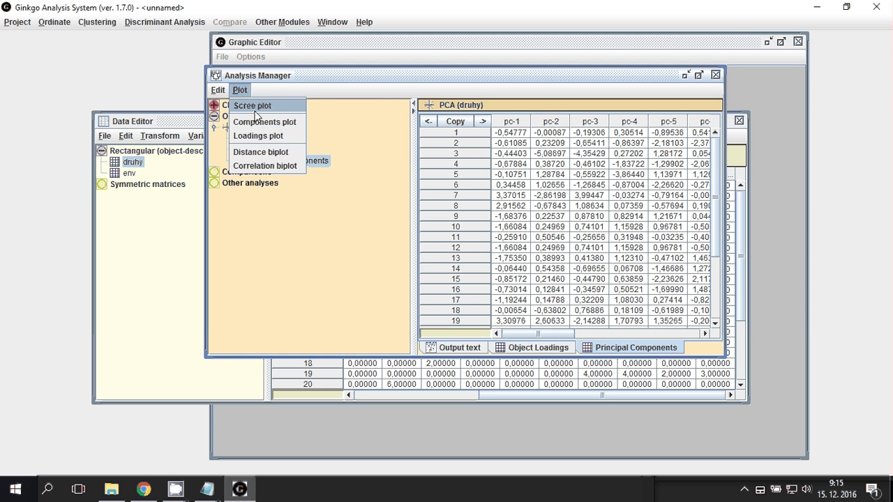
click(255, 110)
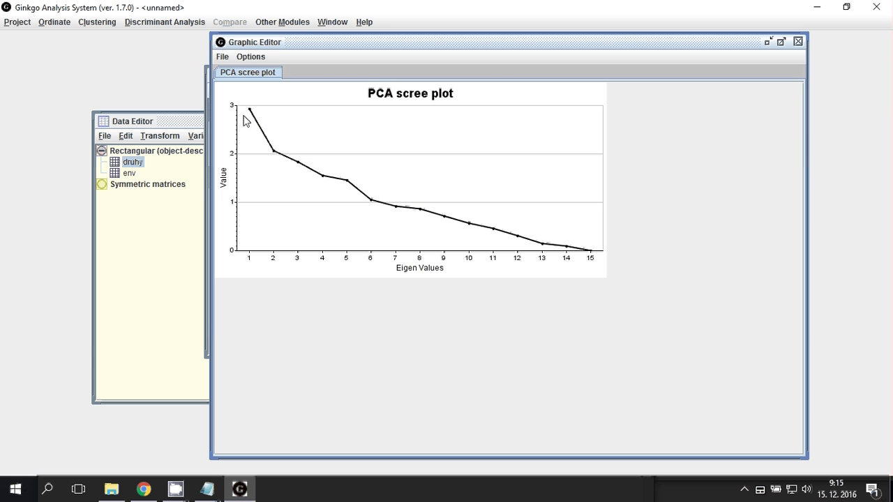
drag(282, 43, 468, 47)
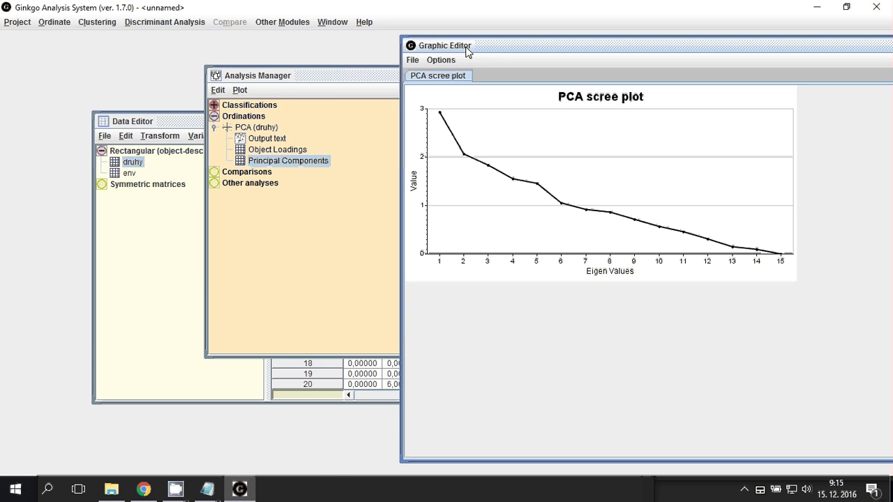
Start a correlation biplot of PCA (druhy), restricting the variables shown with a minimum axis absolute value of 0.00.
click(354, 76)
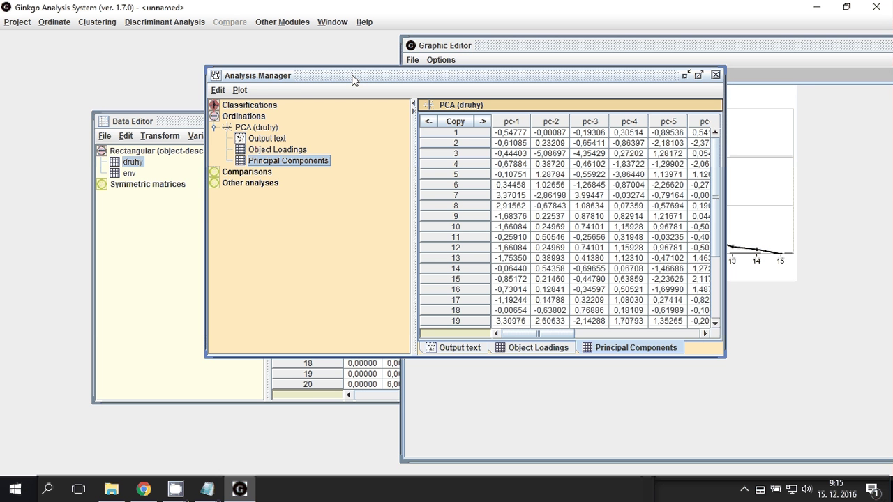
click(240, 91)
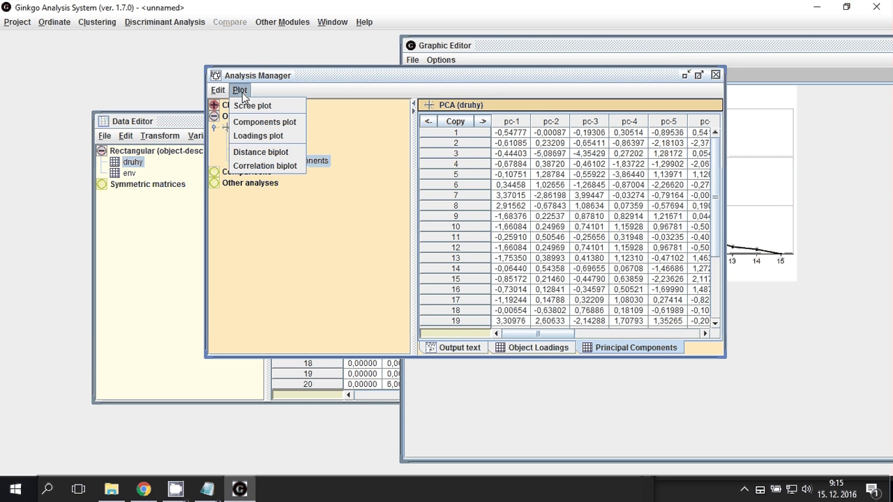
click(271, 165)
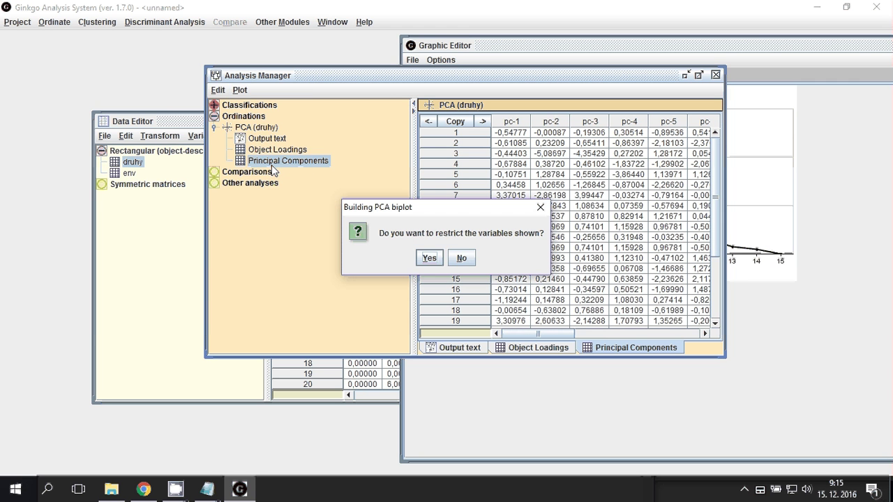
click(438, 259)
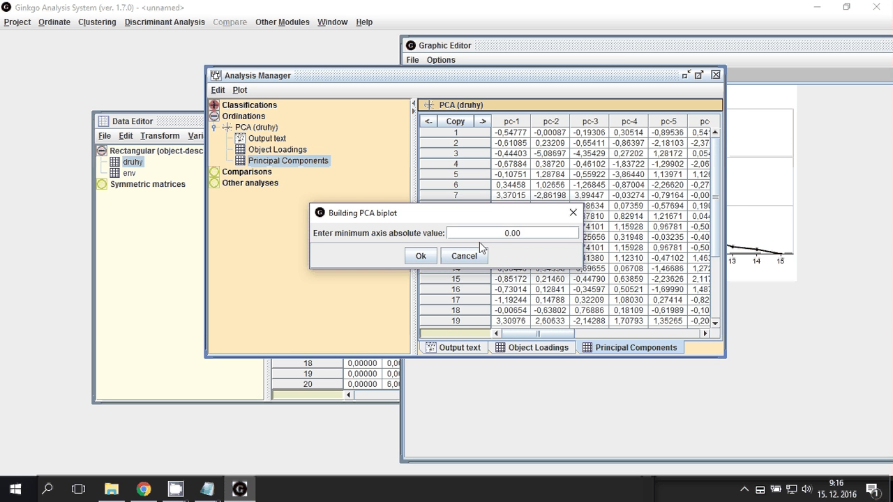
click(424, 258)
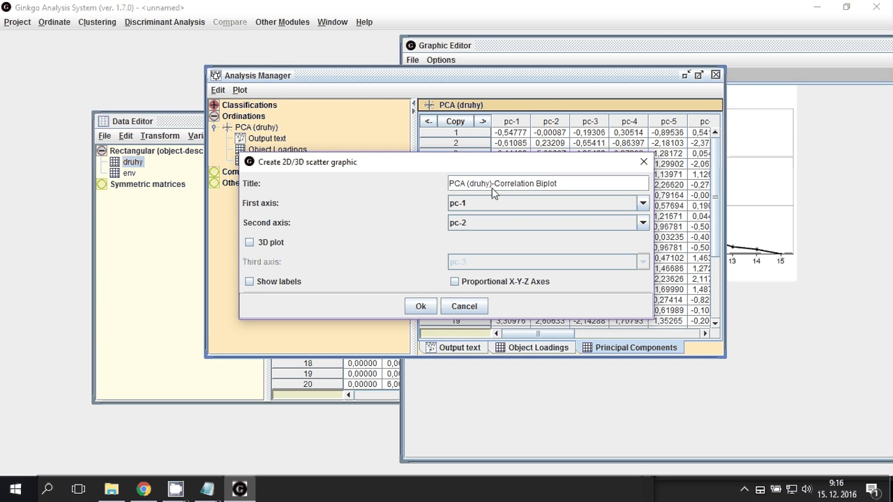
Create the PCA (druhy) correlation biplot as a 2D plot with pc-1 and pc-2 as axes and labels shown.
click(644, 201)
click(643, 203)
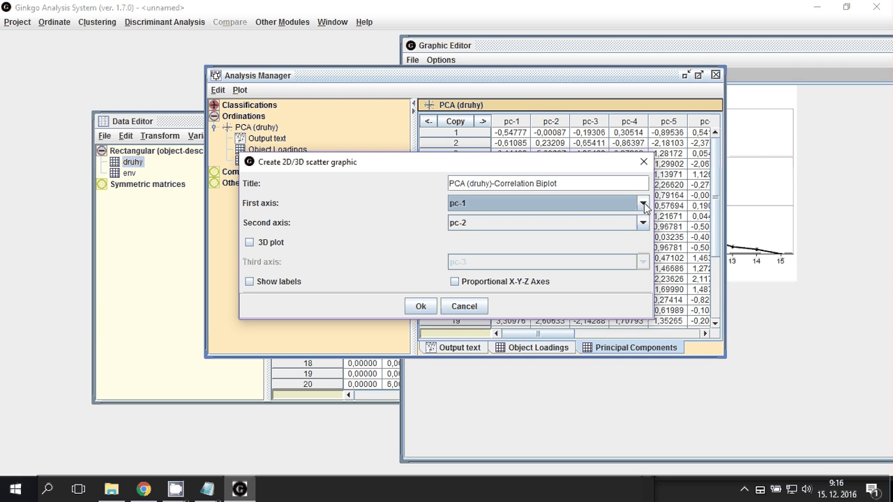
click(644, 224)
click(644, 223)
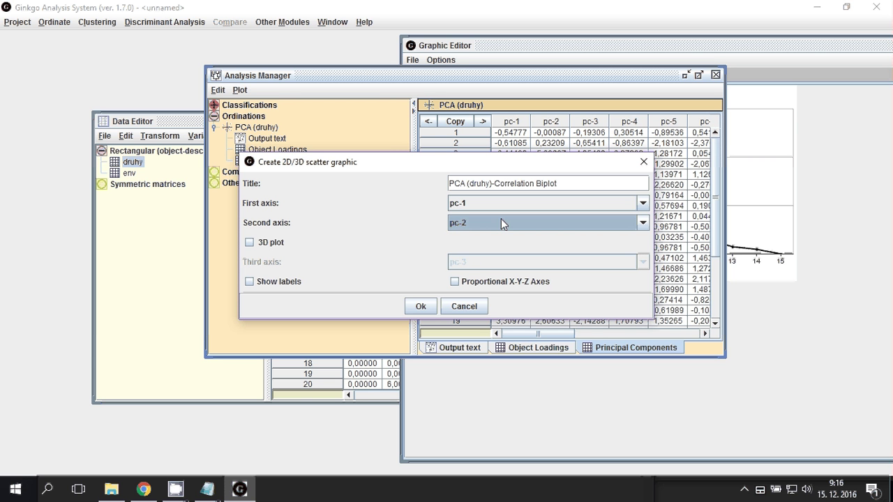
click(249, 242)
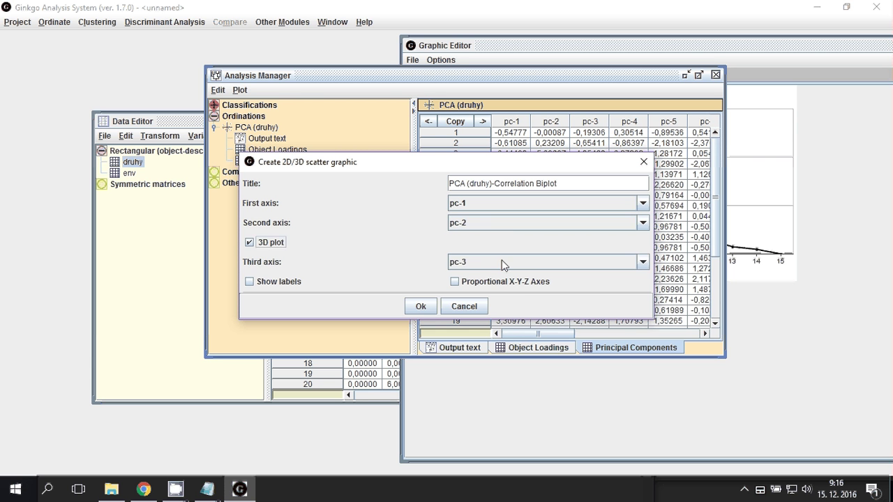
click(250, 244)
click(249, 280)
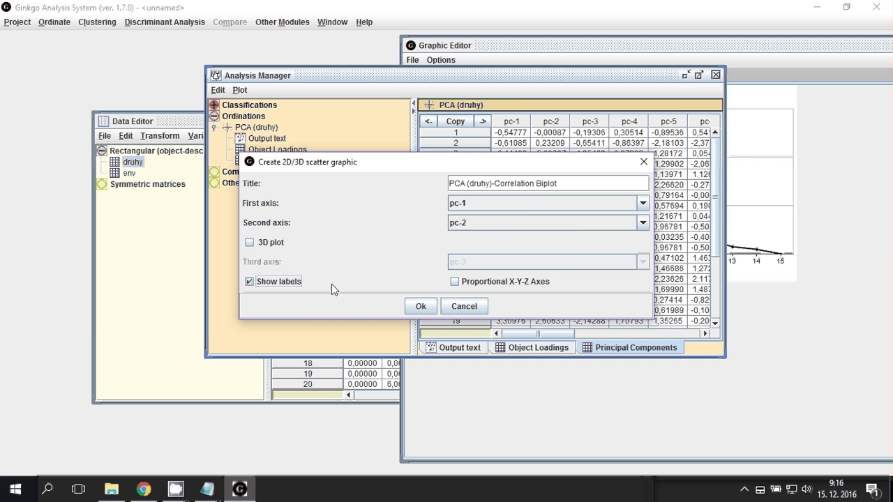
click(417, 306)
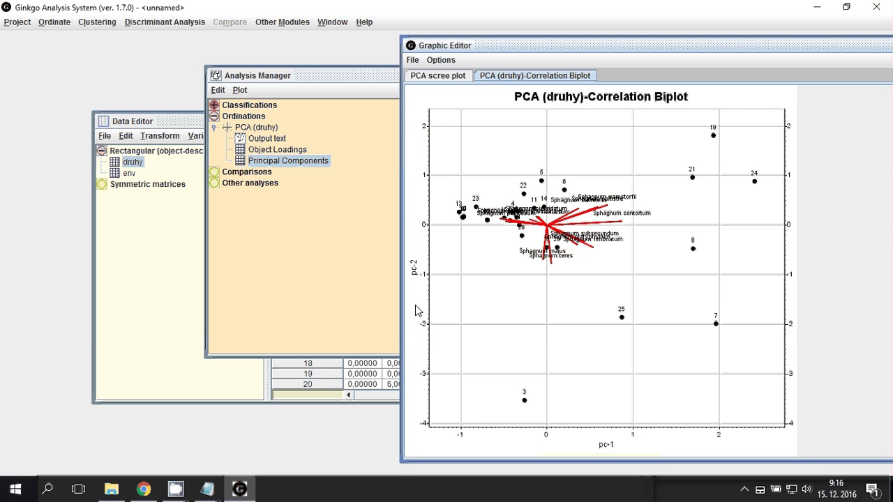
Shift the Graphic Editor window to reveal more of the graphic and look at the scree plot and the correlation biplot.
drag(609, 51, 543, 48)
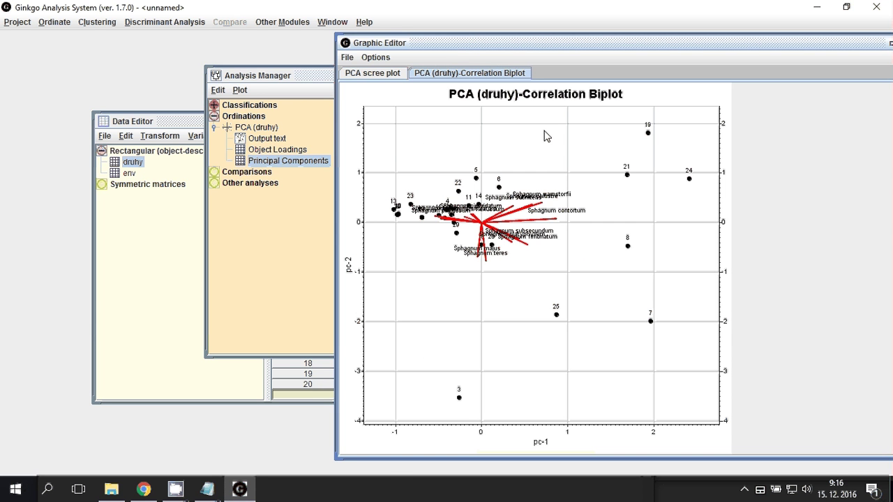
click(388, 73)
click(432, 73)
click(347, 57)
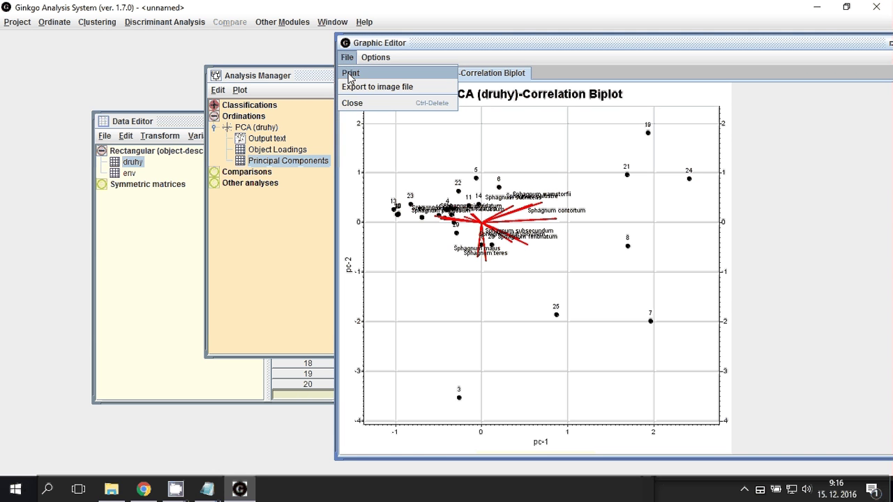
click(357, 88)
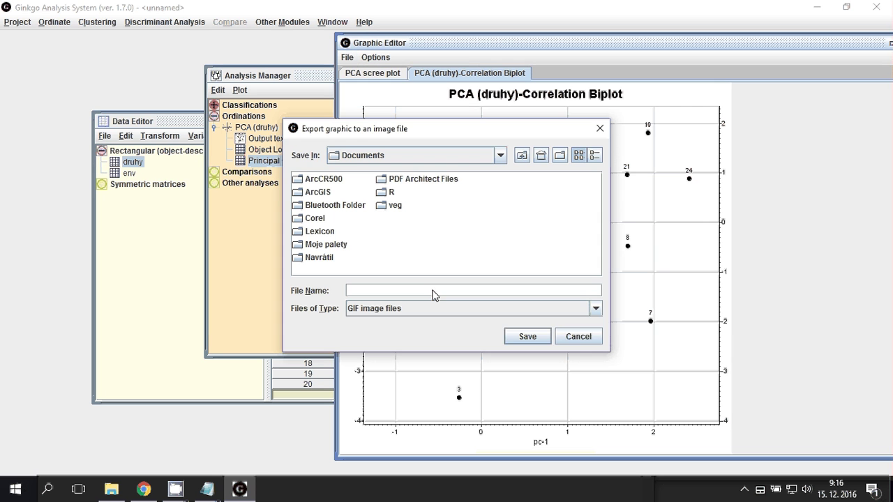
click(416, 308)
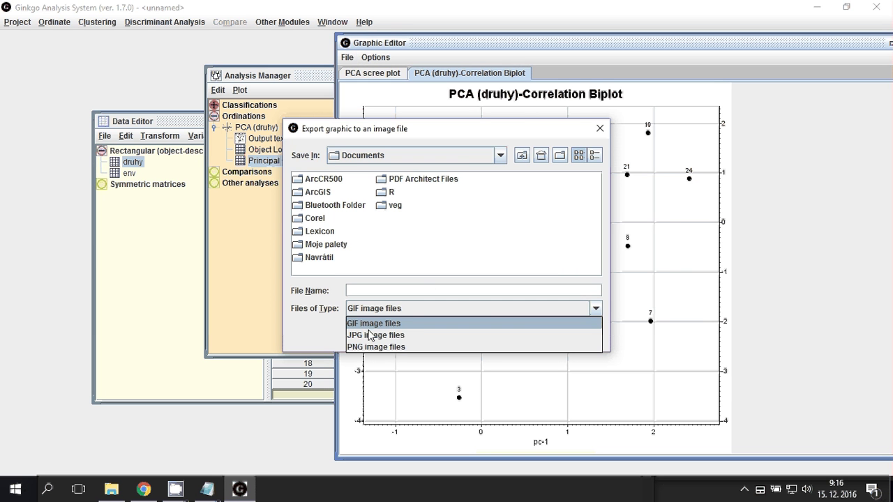
click(418, 289)
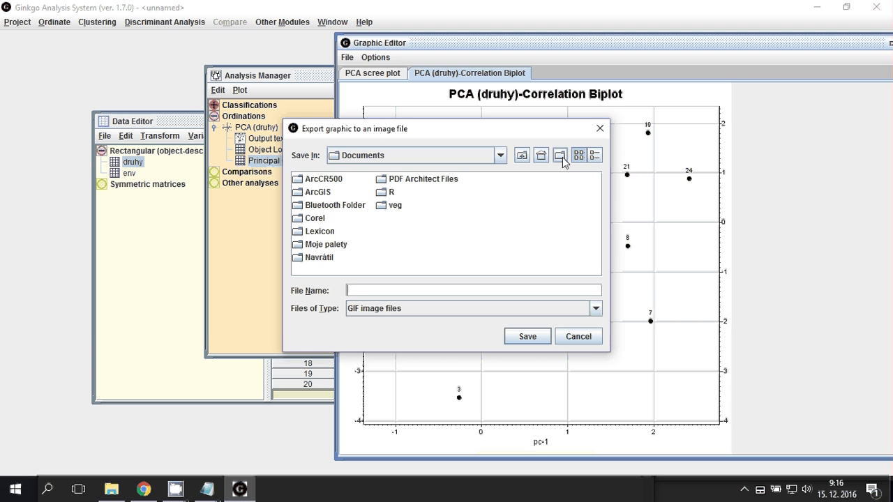
click(578, 337)
Enlarge the correlation biplot proportionally to a width of about 1350 and move the Graphic Editor window fully into view.
click(377, 58)
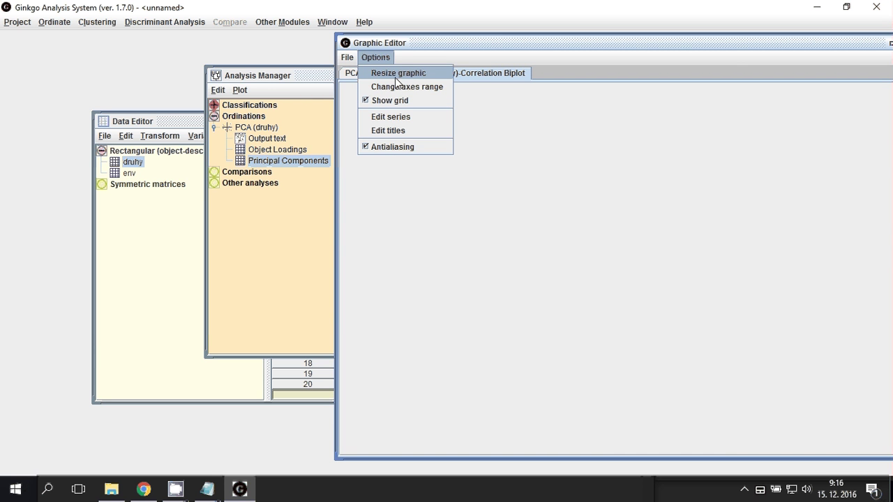
click(395, 75)
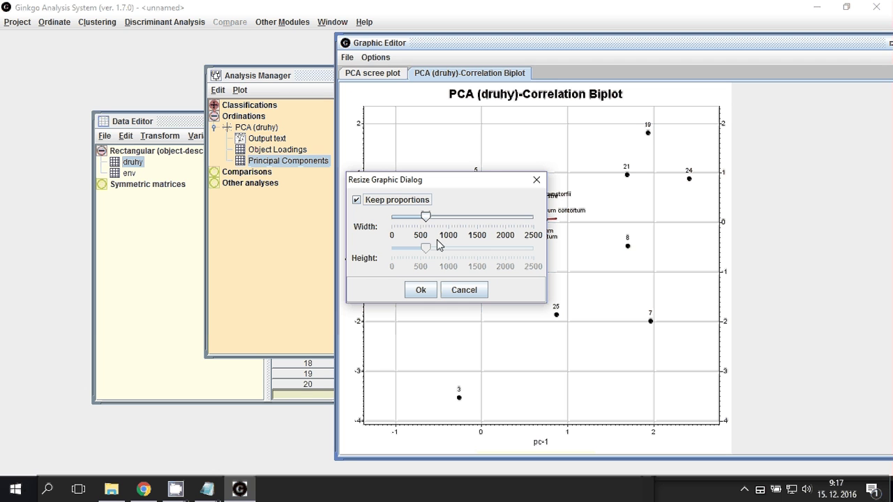
click(428, 219)
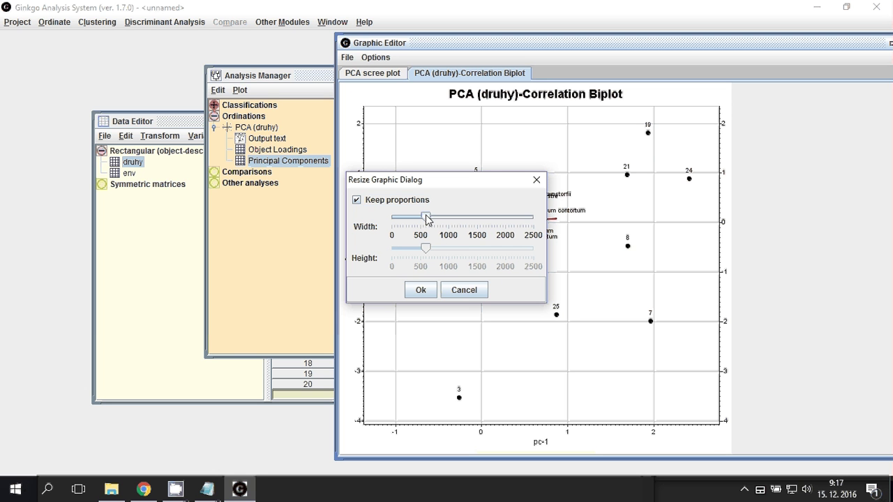
drag(427, 219, 469, 218)
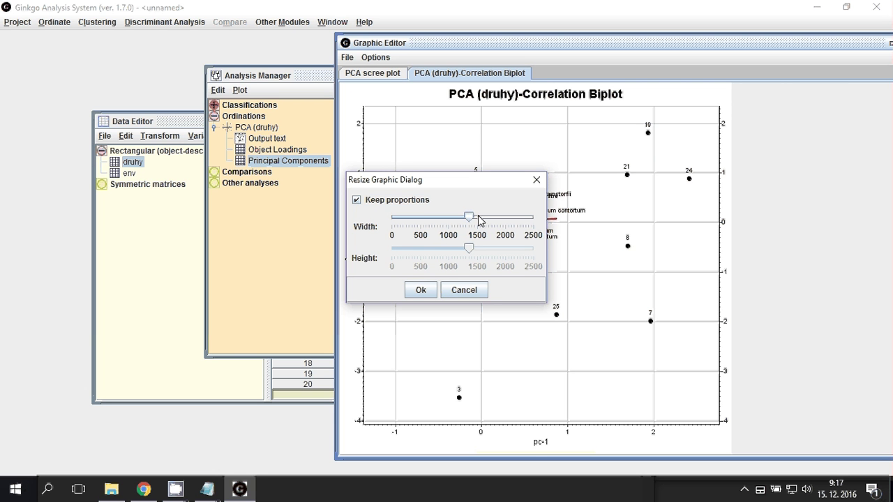
click(421, 290)
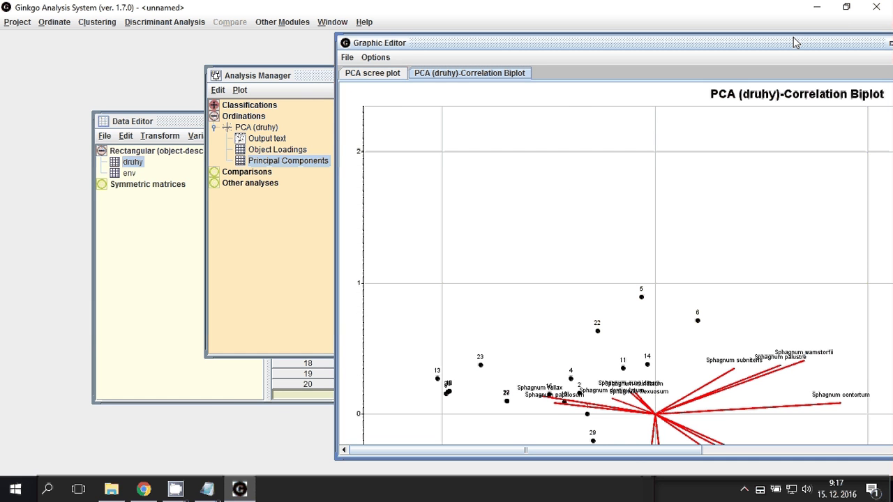
drag(795, 42, 513, 57)
scroll(630, 185, down, 5)
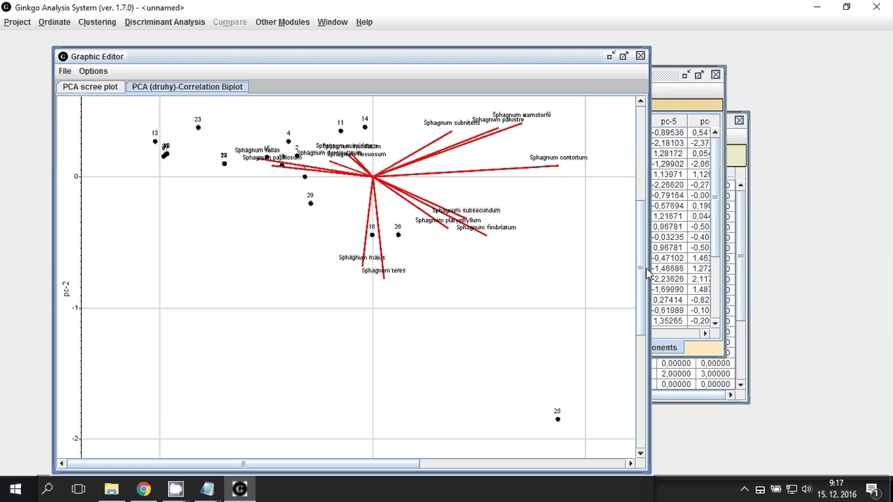
scroll(642, 174, up, 5)
scroll(644, 170, down, 5)
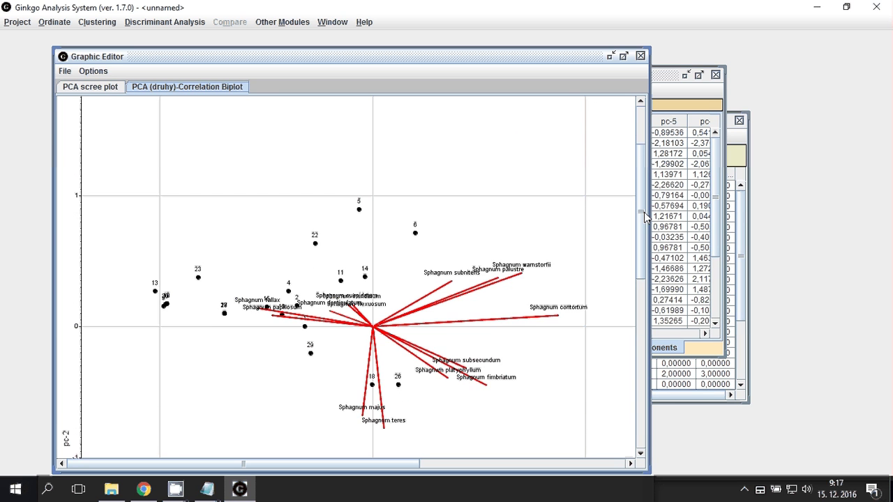
click(99, 74)
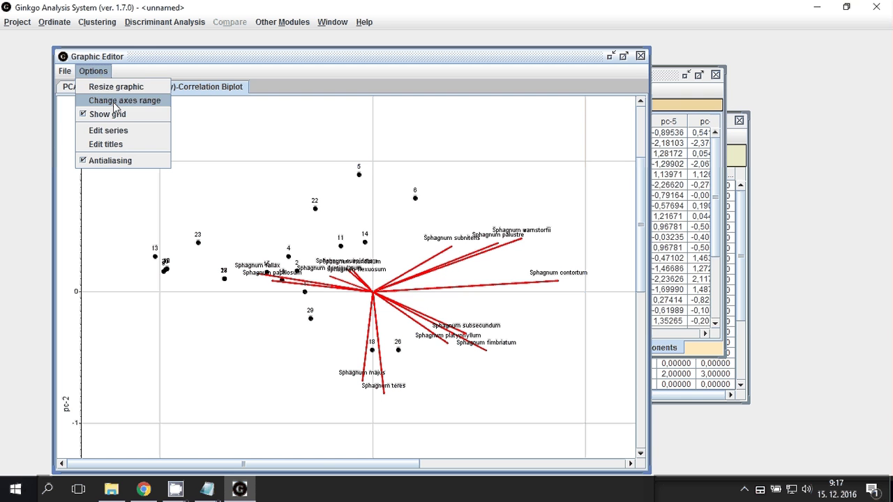
click(115, 103)
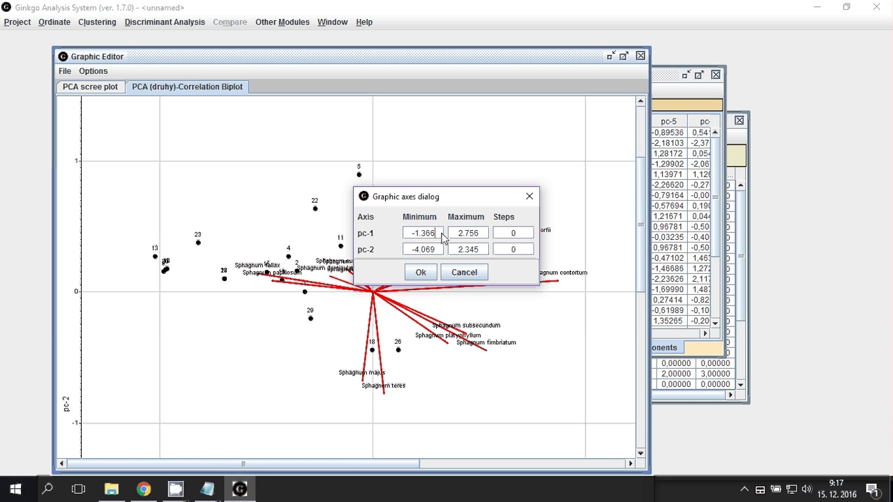
click(461, 272)
Hide the grid of the correlation biplot.
click(104, 76)
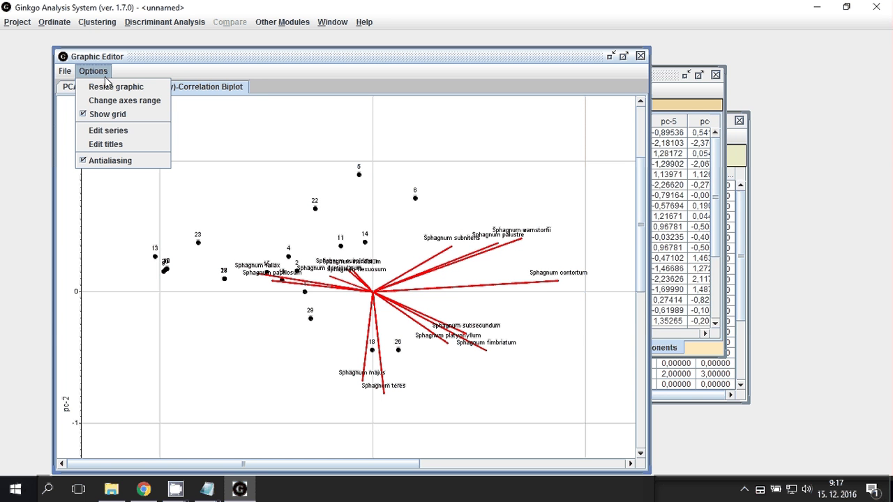
click(109, 119)
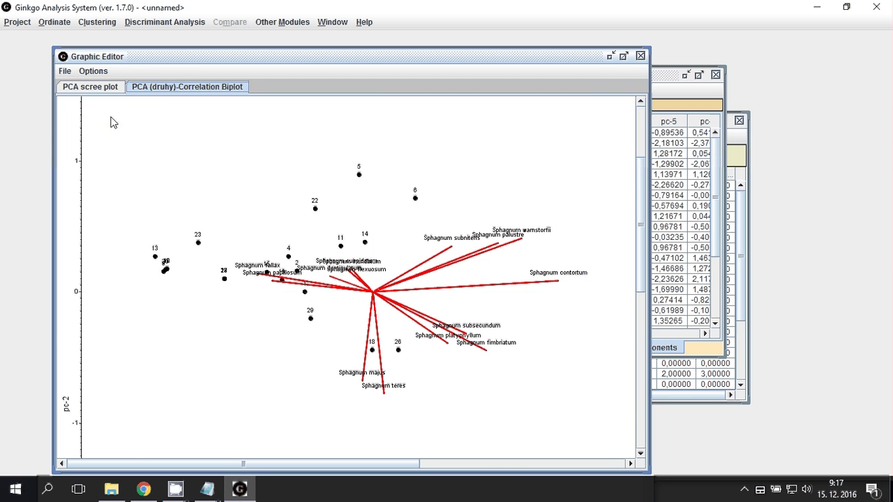
Change the Objects series of the biplot to filled diamond marks in a light violet-blue colour.
click(93, 71)
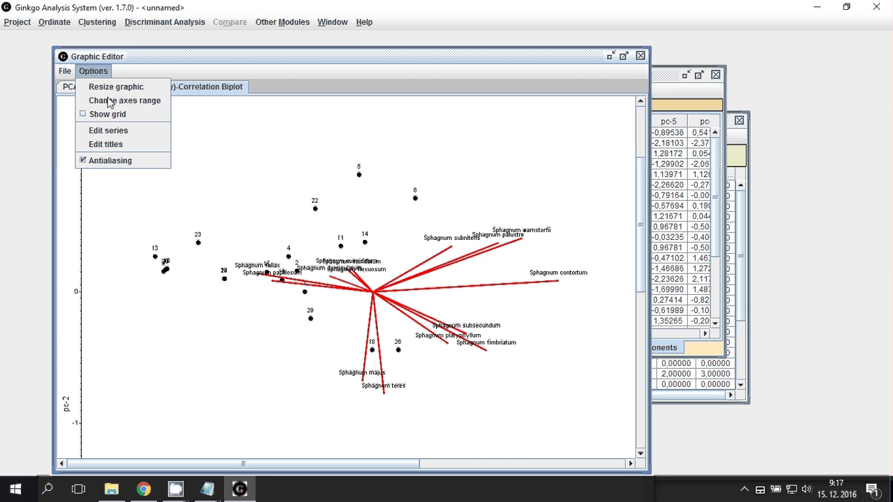
click(116, 132)
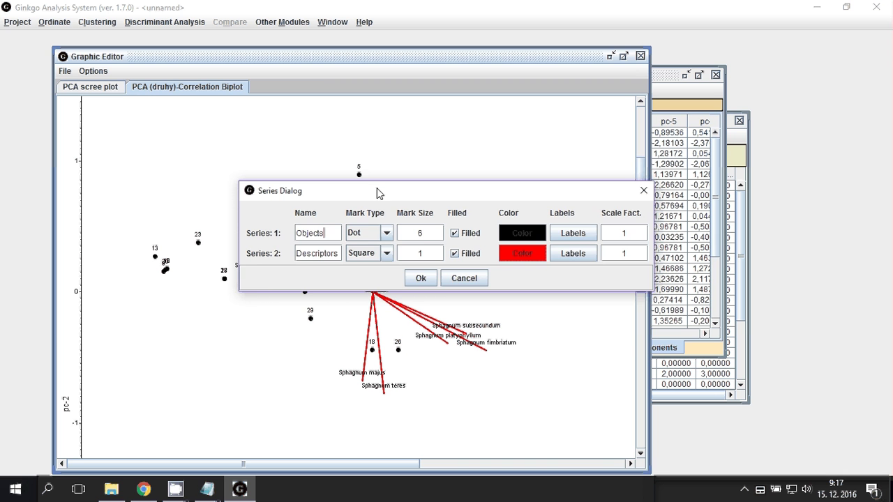
drag(376, 194, 267, 115)
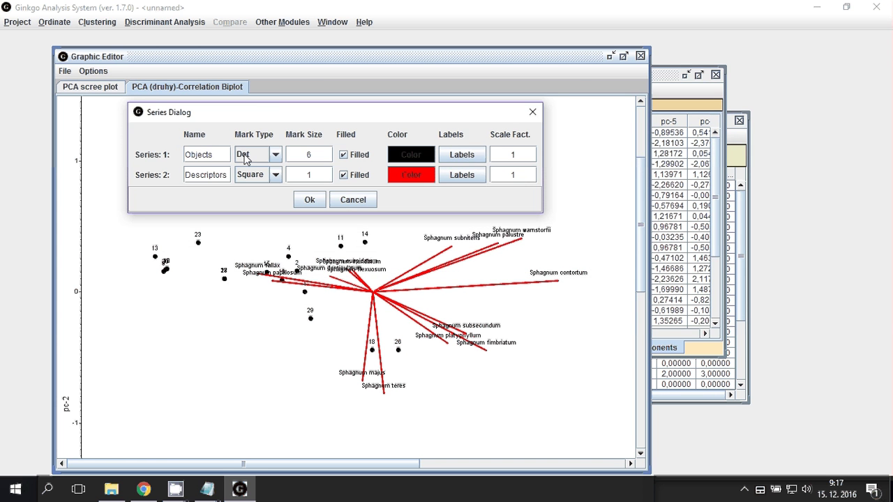
click(275, 157)
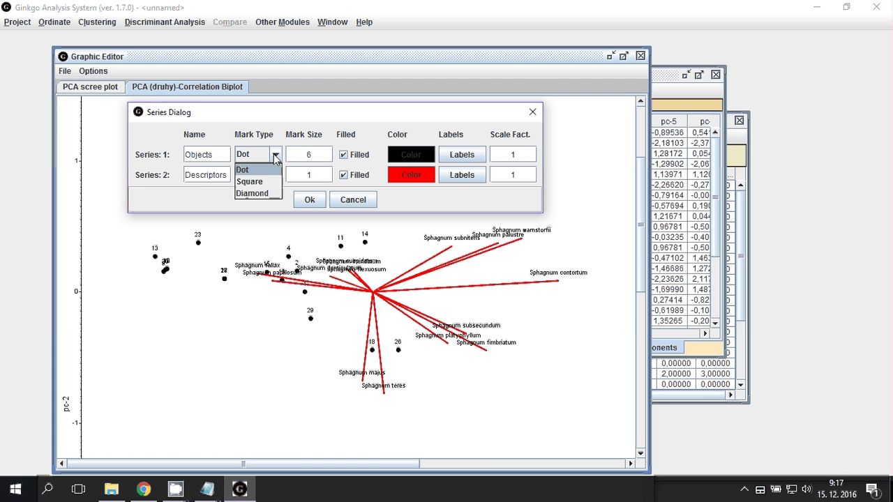
click(269, 194)
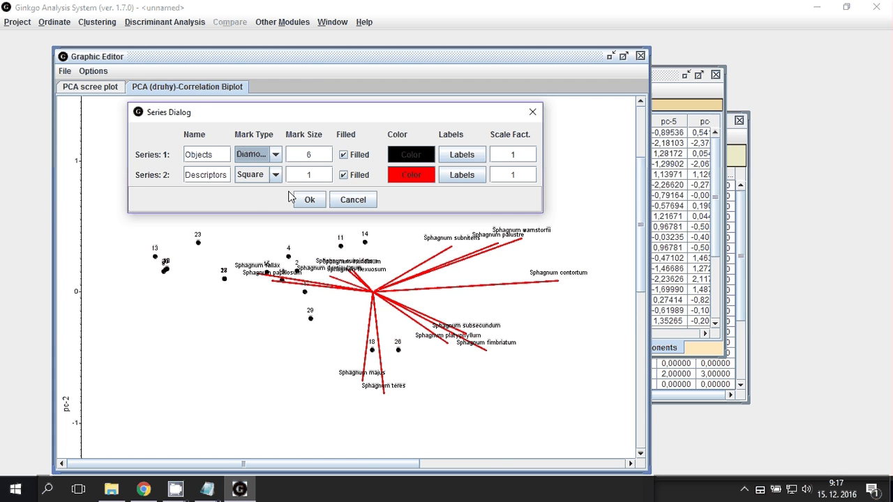
click(427, 156)
click(311, 135)
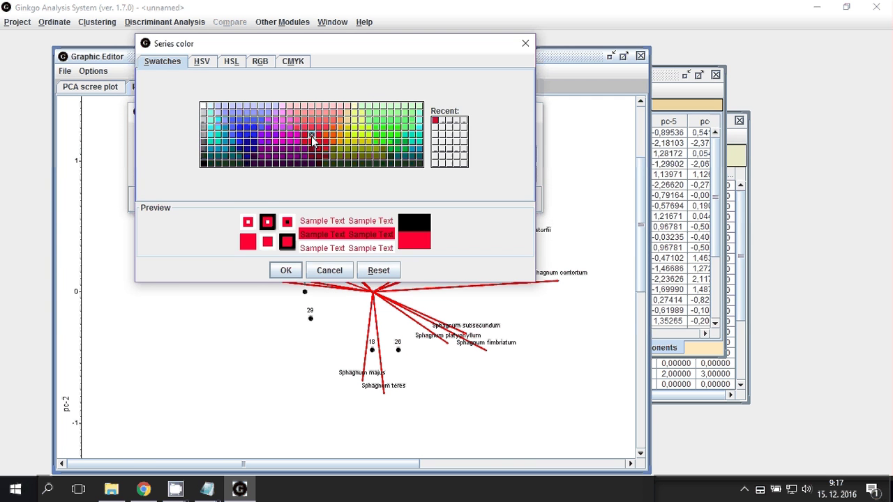
click(232, 121)
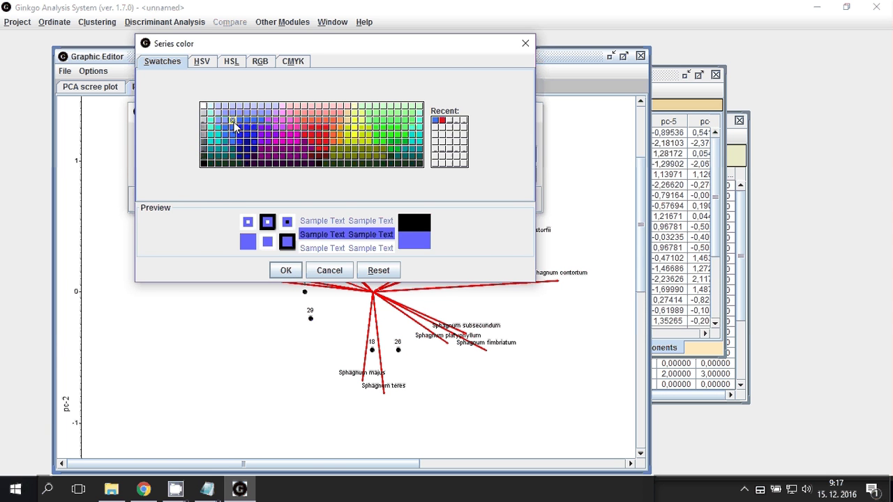
key(Return)
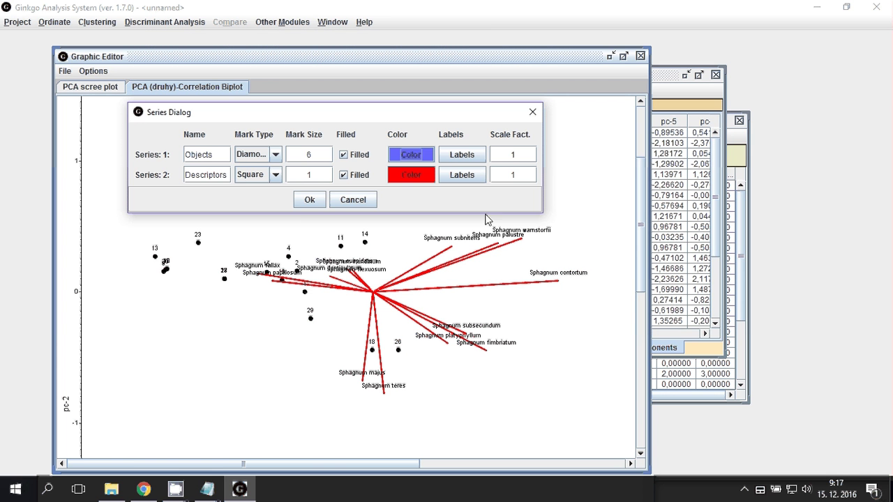
click(310, 199)
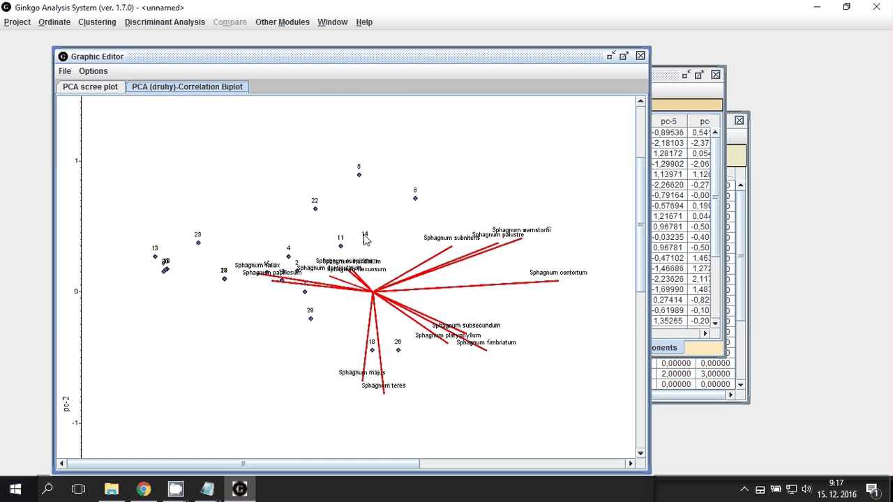
click(98, 72)
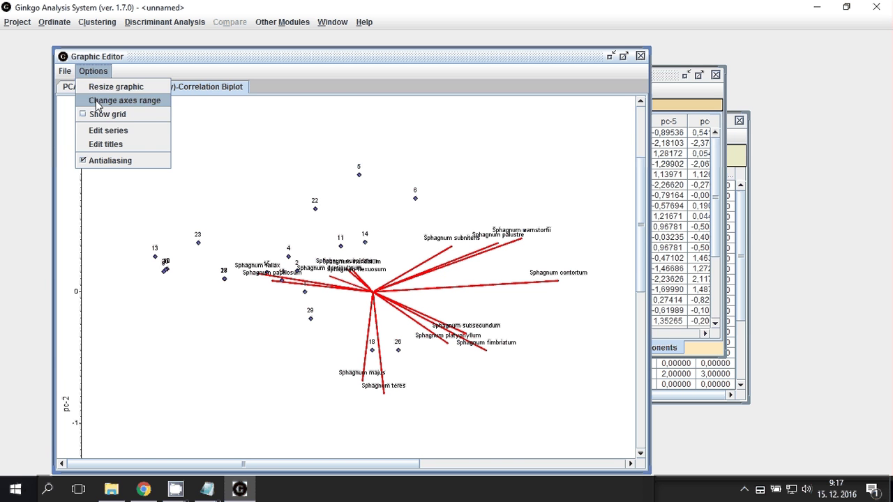
click(99, 132)
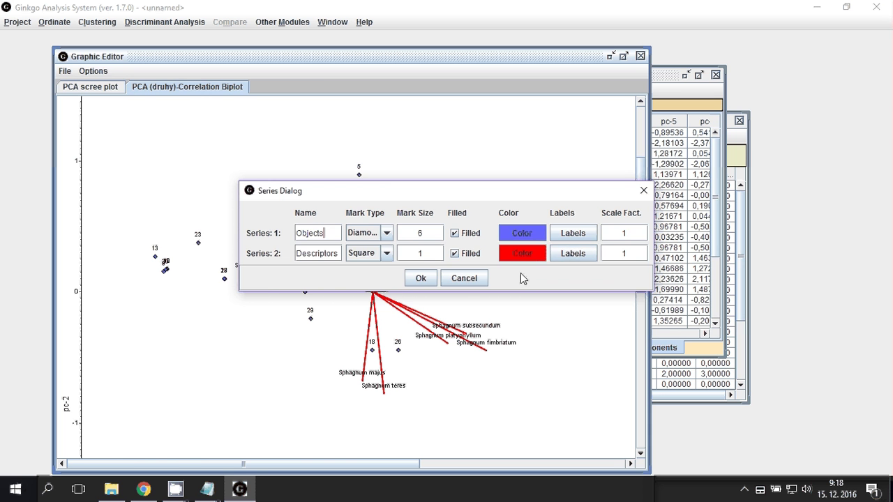
key(Return)
Review the graphic title and the X and Y axis titles of the correlation biplot and keep them as they are.
click(93, 72)
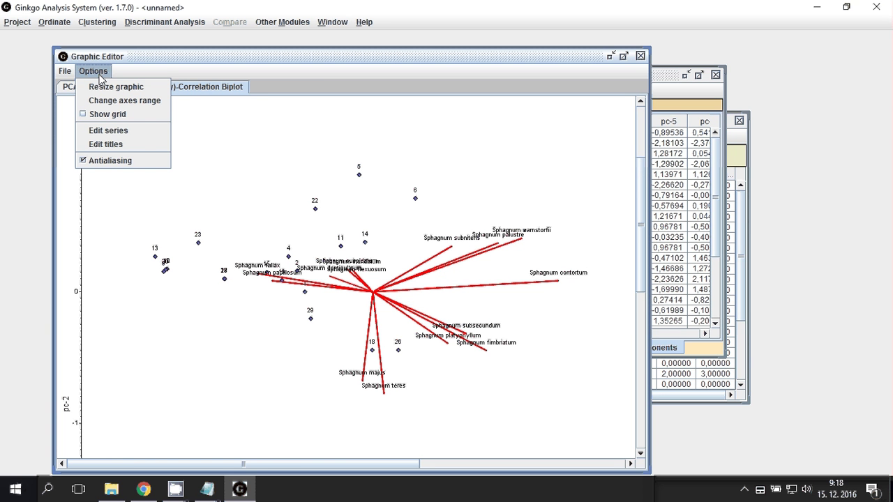
click(116, 144)
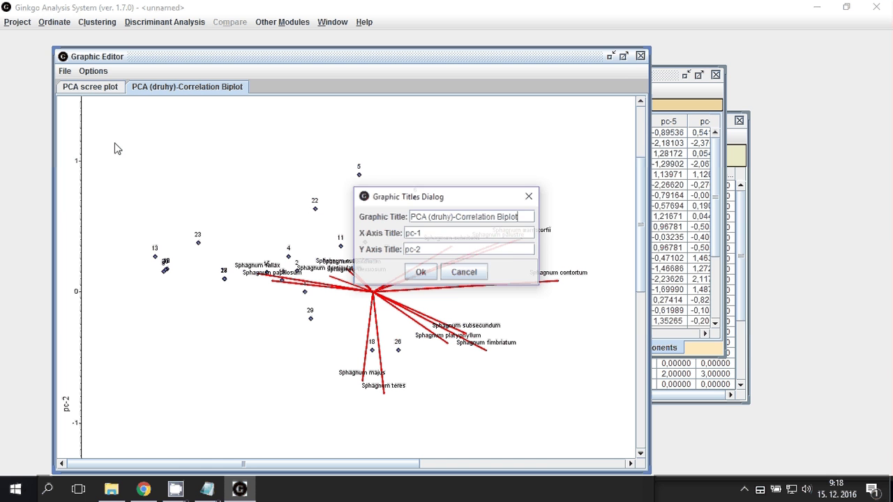
click(500, 218)
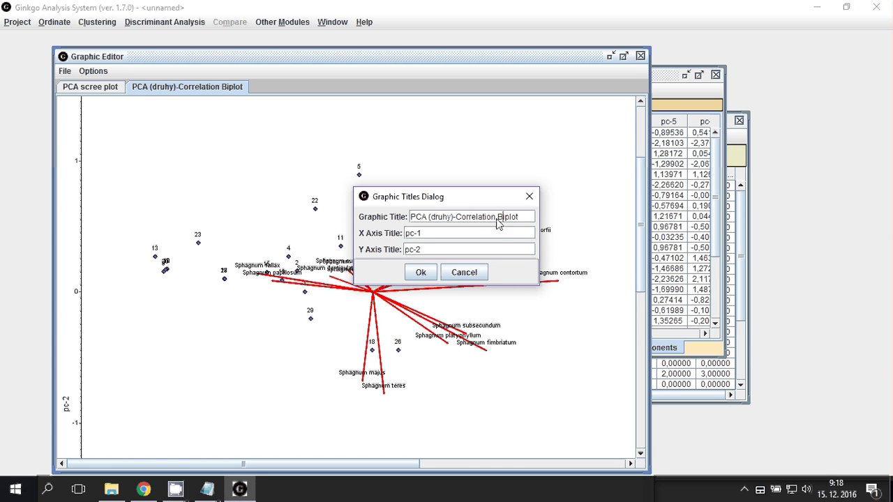
click(419, 272)
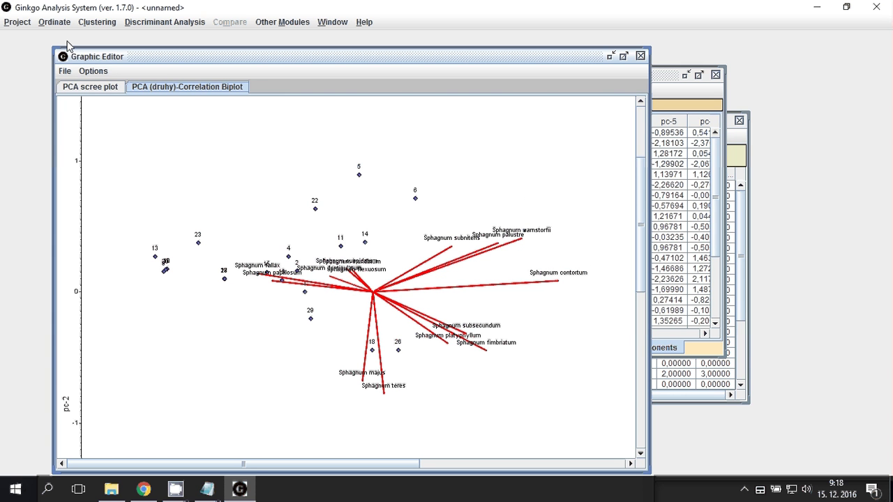
Turn antialiasing off for the correlation biplot and back on to compare how the lines and marks are drawn.
click(91, 72)
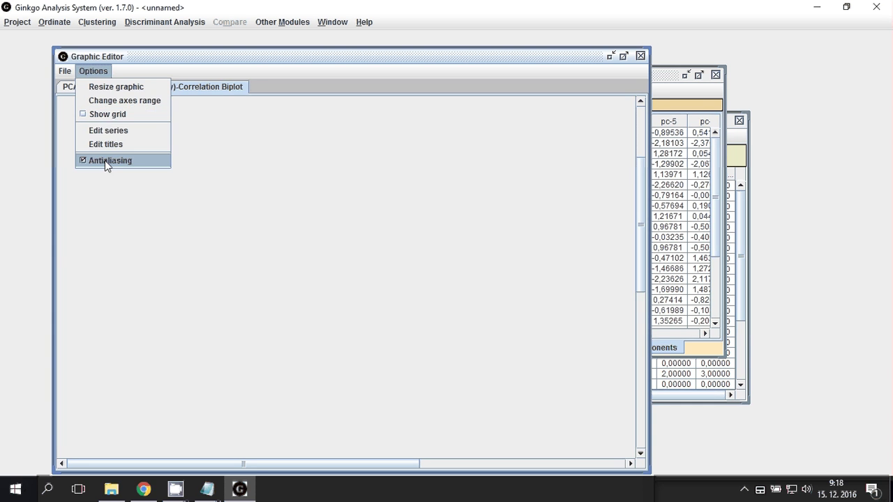
click(105, 161)
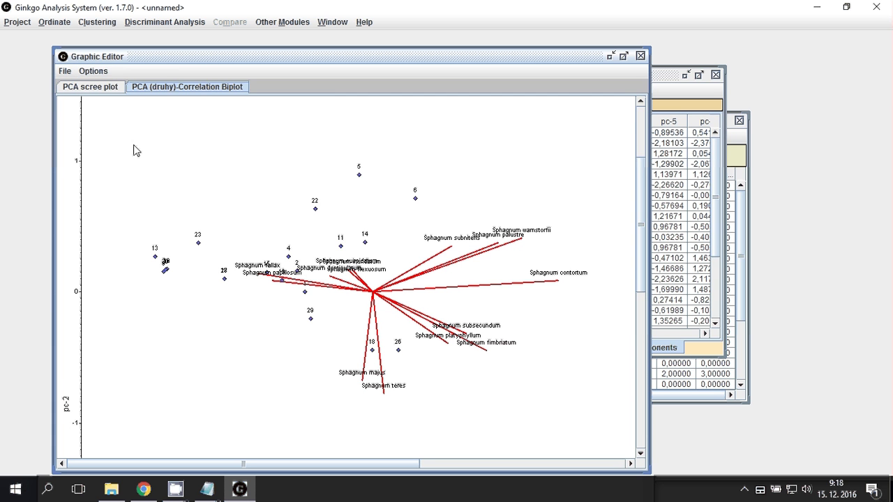
click(102, 73)
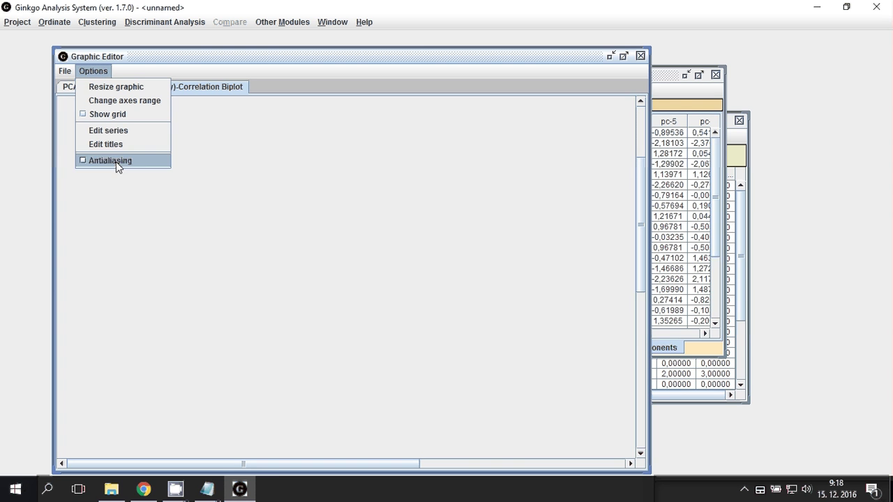
click(116, 161)
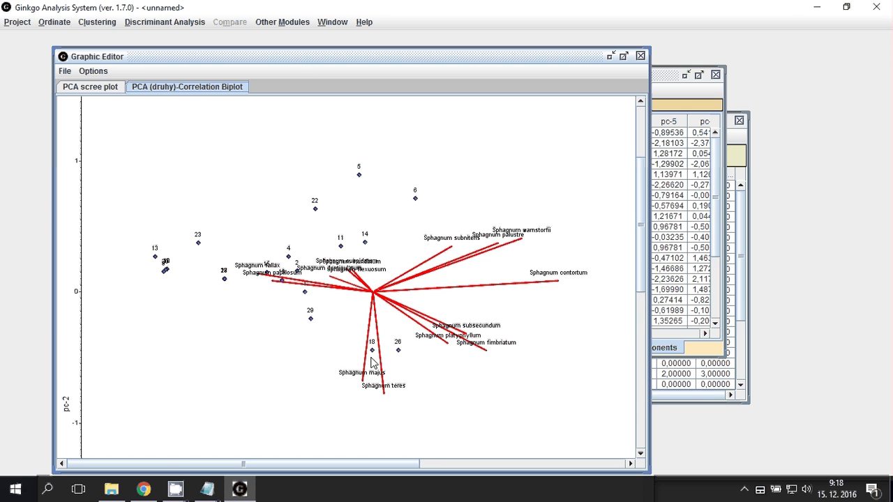
Move the Graphic Editor window aside and bring the Data Editor with the druhy matrix to the front.
drag(302, 63, 617, 46)
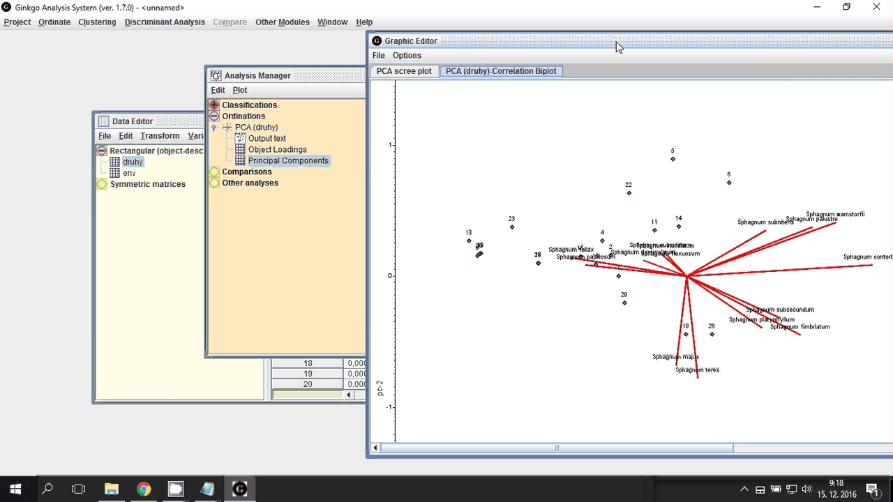
click(163, 123)
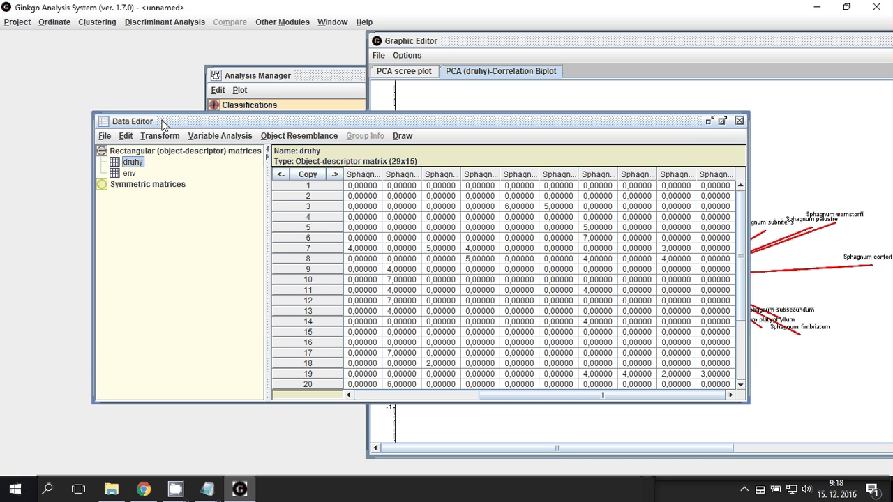
drag(163, 123, 190, 105)
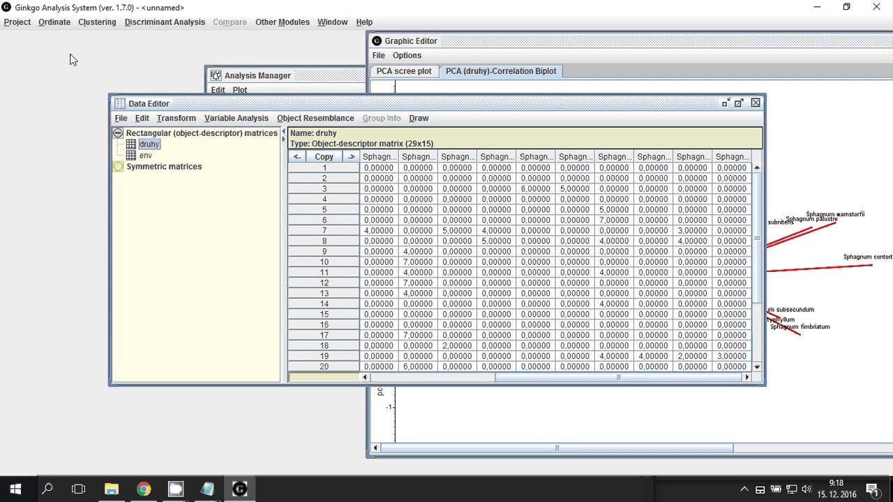
Run a redundancy analysis titled RDA with druhy as response and env as explanatory matrix, all eigenvalues, standardised explanatory variables and every output.
click(56, 26)
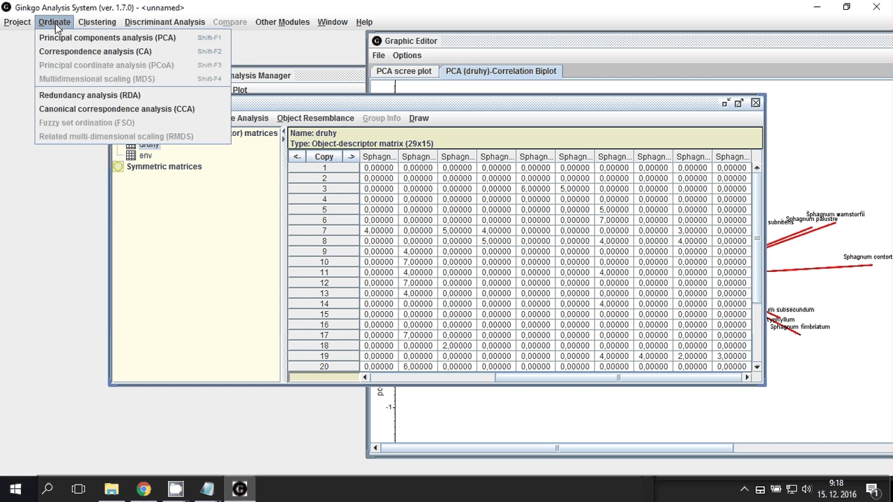
mouse_move(97, 22)
mouse_move(53, 21)
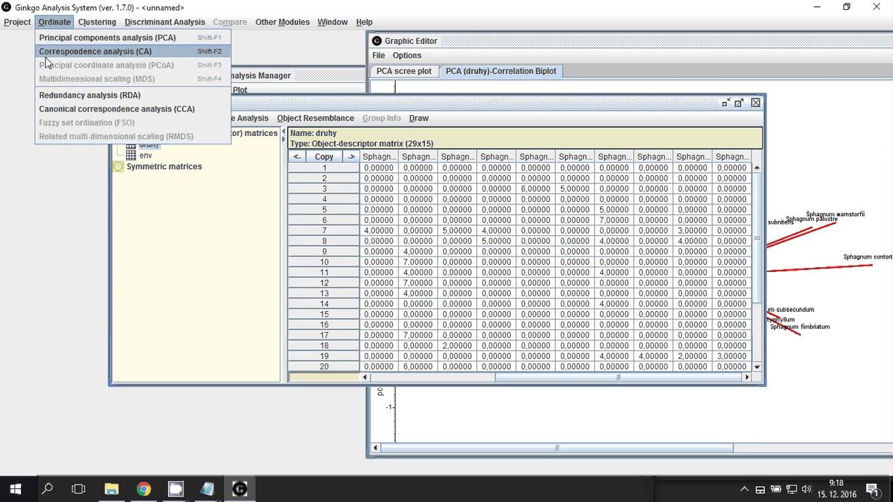
click(74, 97)
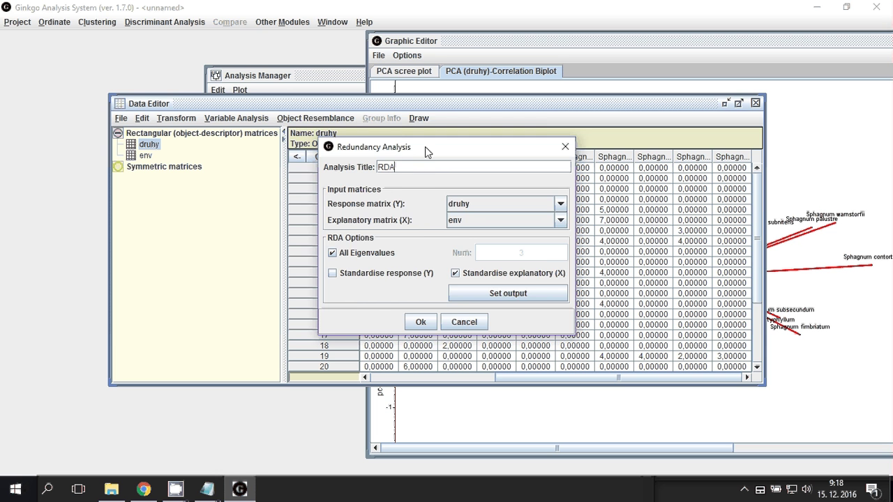
drag(403, 148, 370, 111)
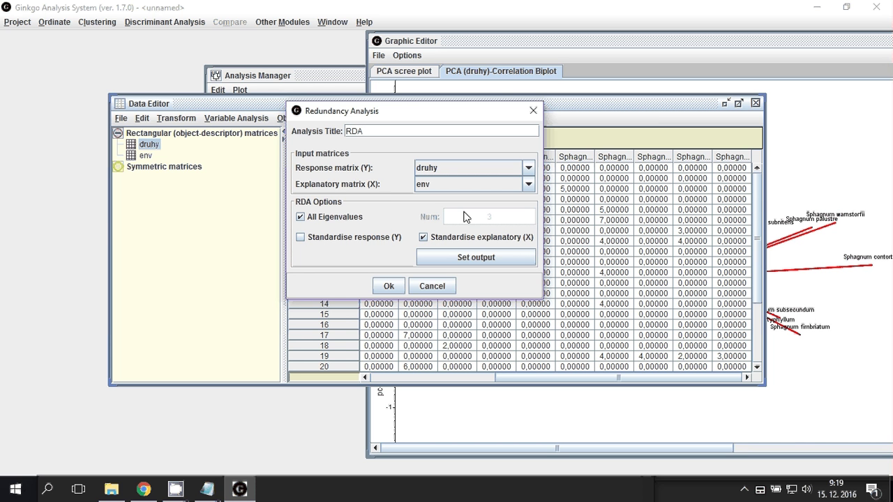
click(475, 259)
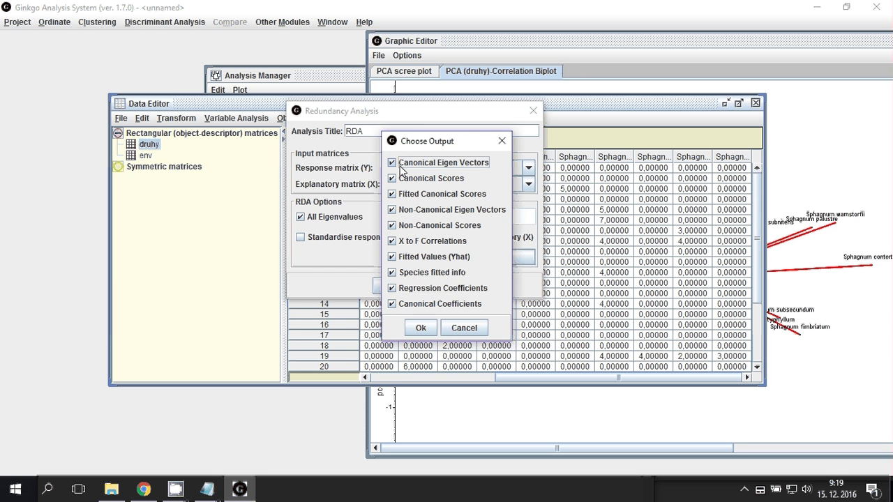
click(424, 328)
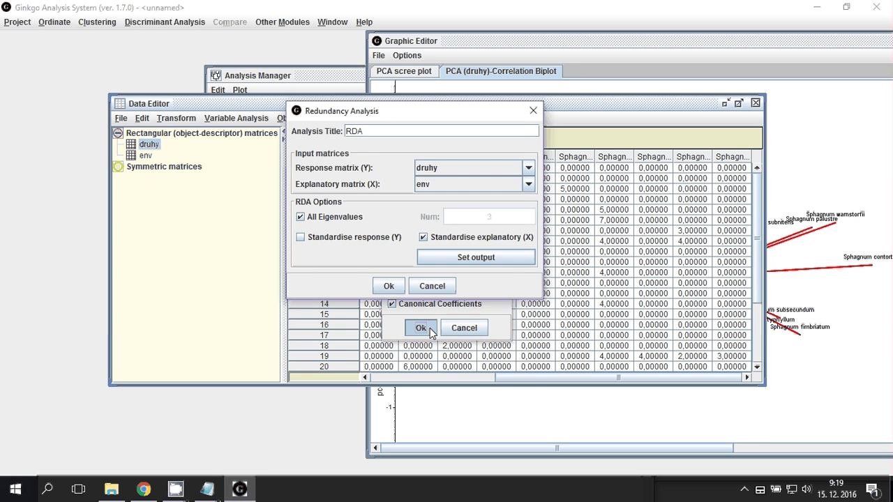
click(389, 287)
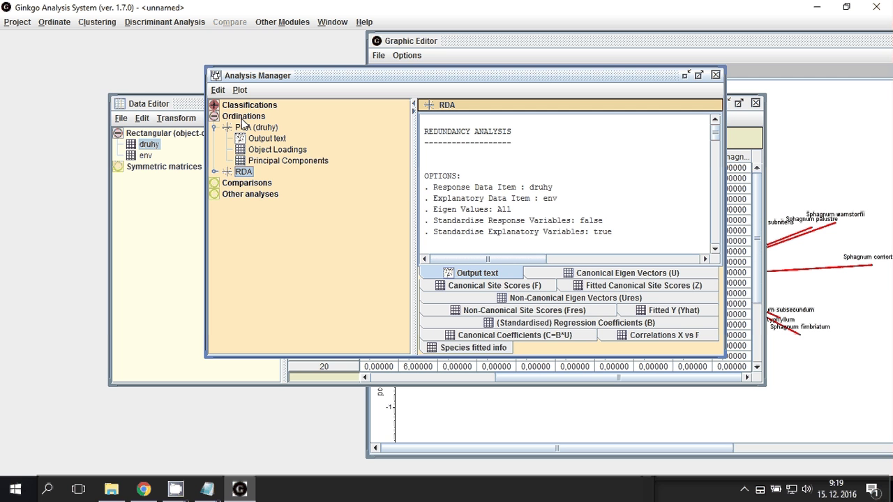
Expand the RDA results and examine the canonical eigenvalues and their explained variance in the output text.
double_click(246, 175)
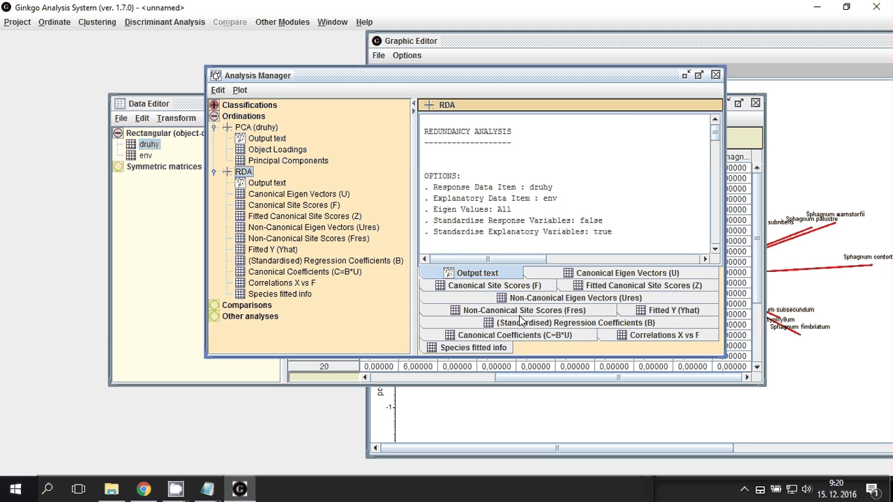
click(269, 185)
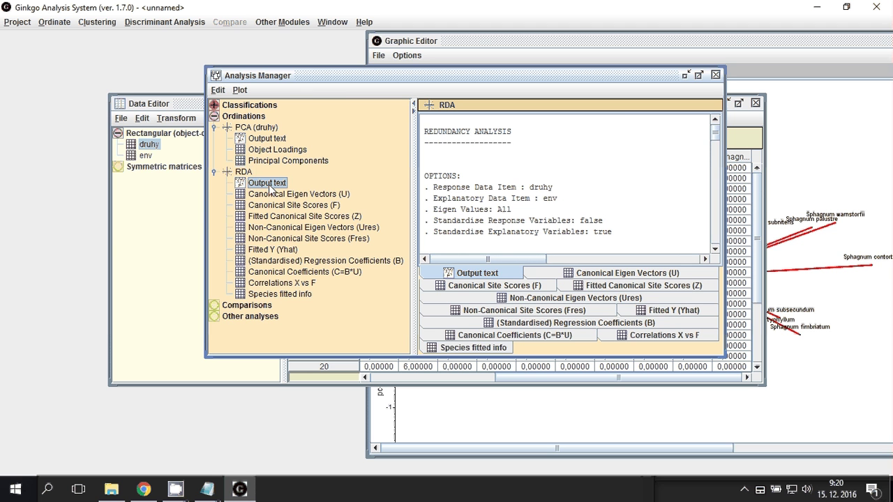
scroll(508, 185, down, 10)
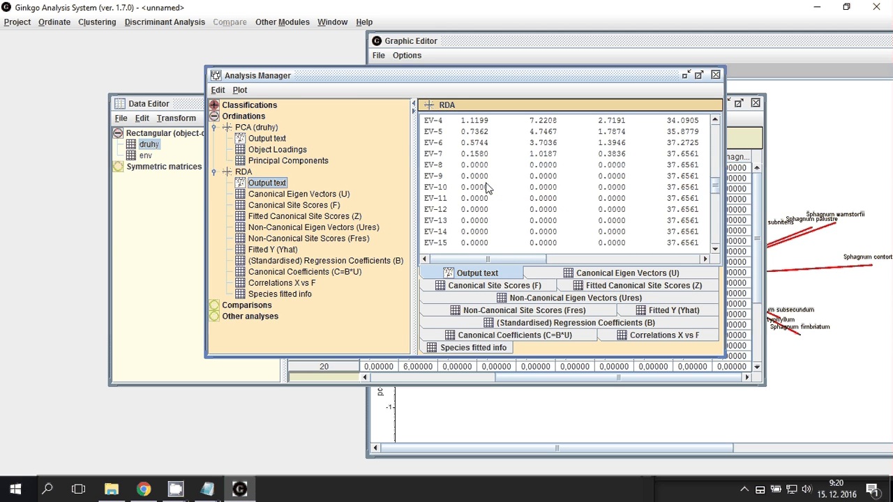
scroll(503, 188, up, 3)
scroll(523, 189, down, 1)
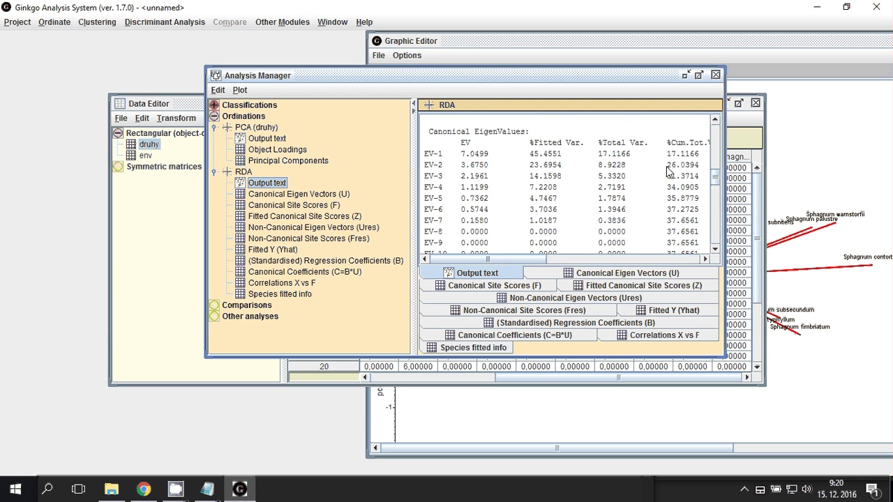
click(592, 259)
drag(592, 256, 532, 262)
click(611, 158)
Look through the RDA result matrices, including eigenvectors, site scores, fitted Y, regression and canonical coefficients, correlations X vs F and species fitted info.
click(279, 194)
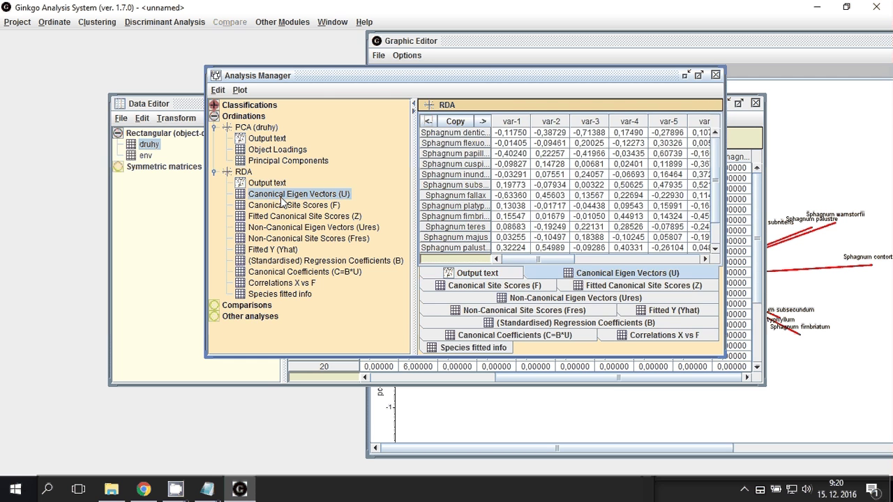
click(284, 205)
click(289, 227)
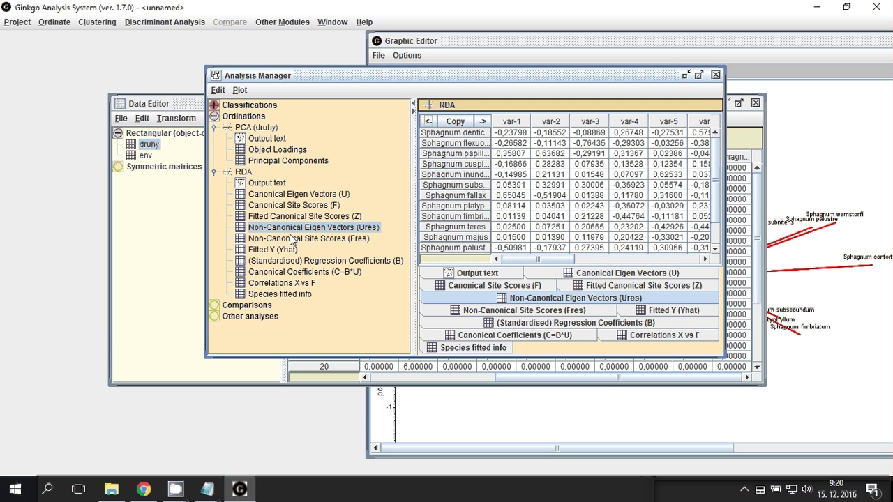
click(278, 249)
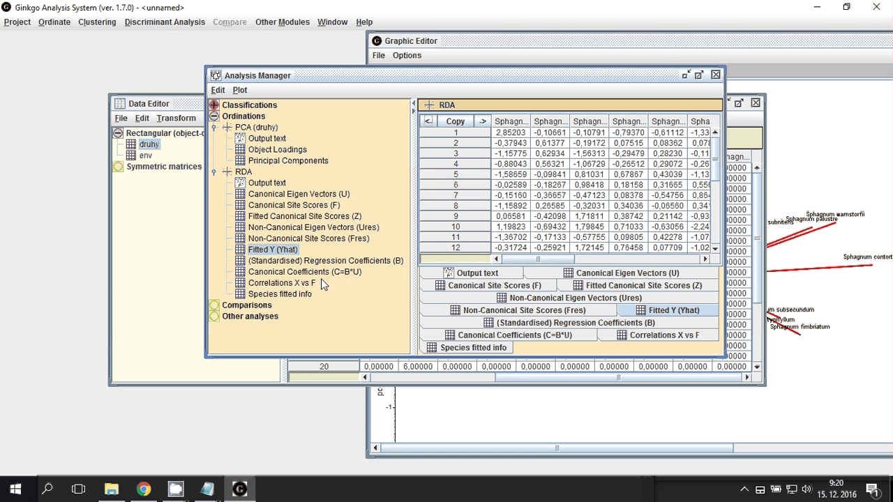
click(307, 266)
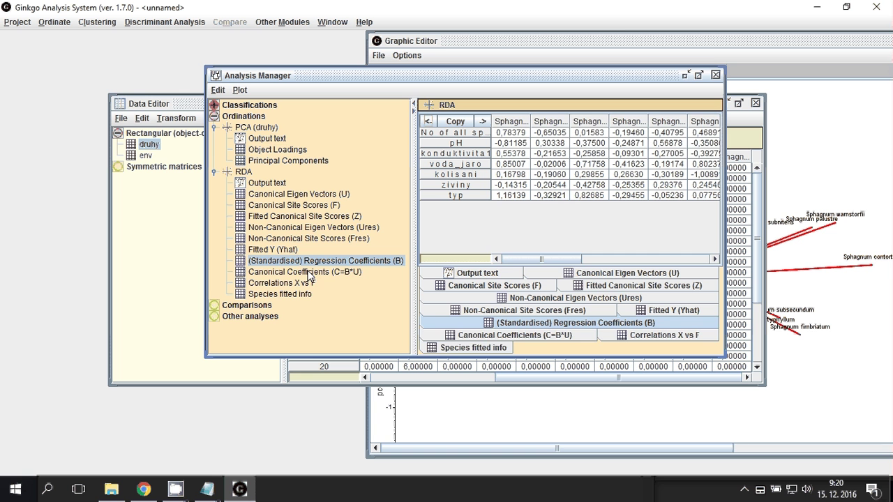
click(309, 274)
click(308, 283)
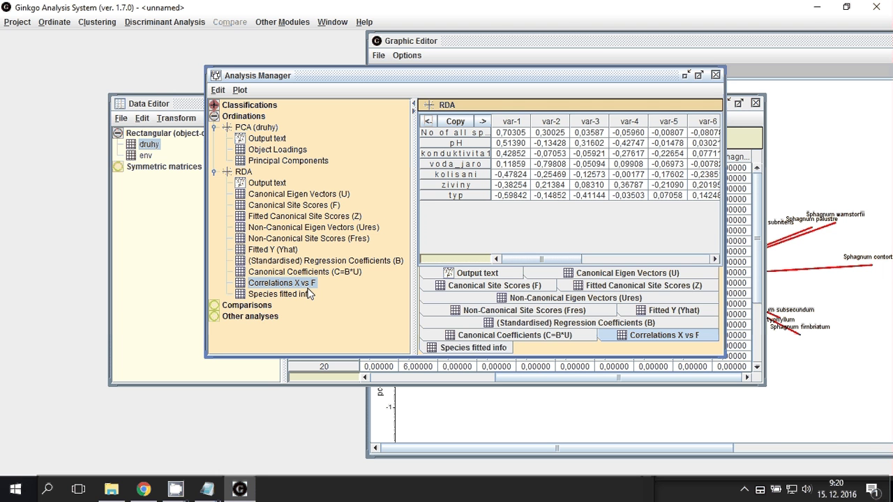
click(309, 294)
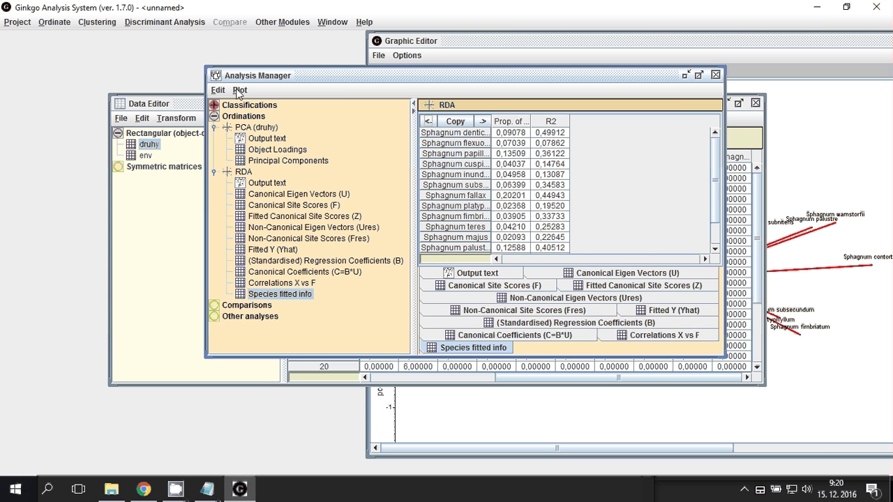
click(271, 194)
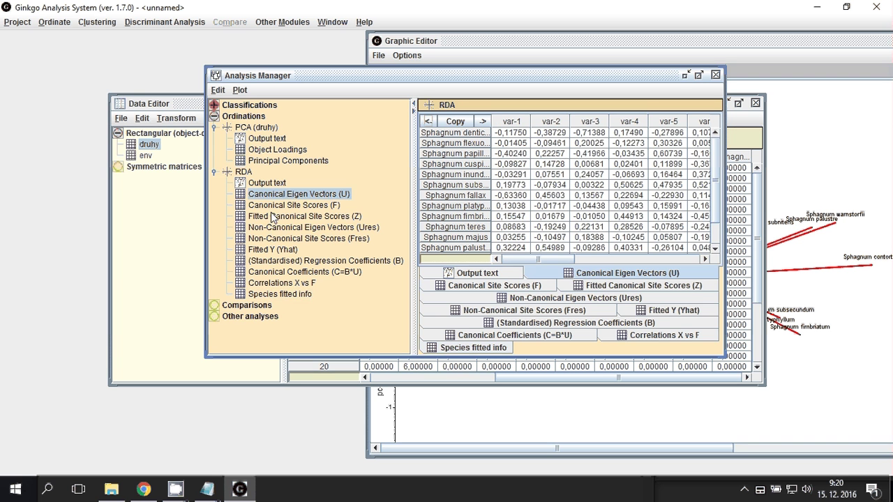
click(279, 228)
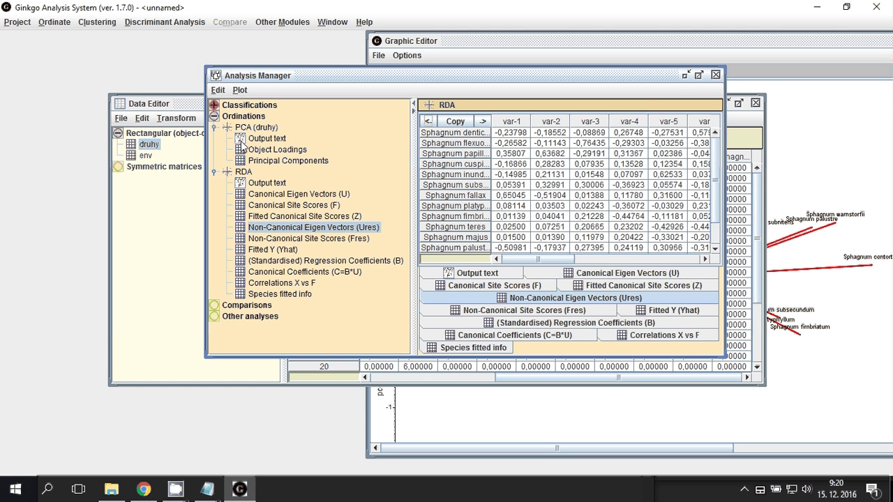
Plot the RDA canonical site scores (F) as a 2D scatter of var-1 against var-2 with labels shown.
click(218, 90)
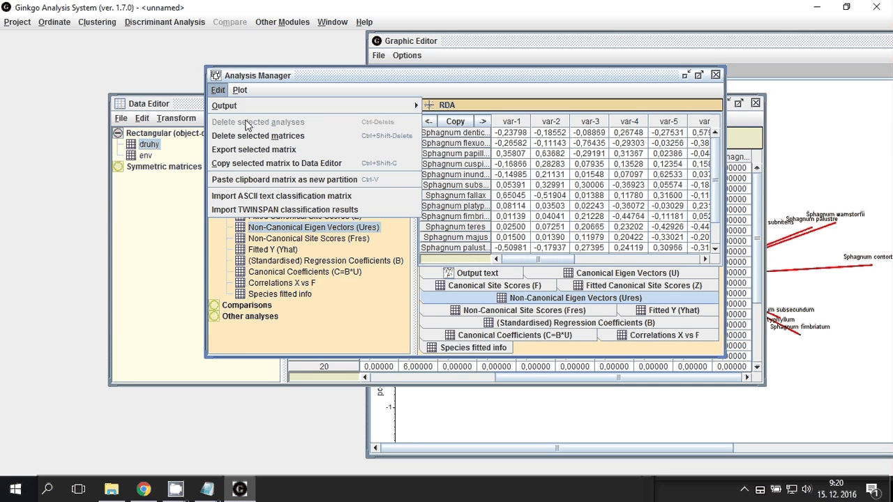
click(225, 94)
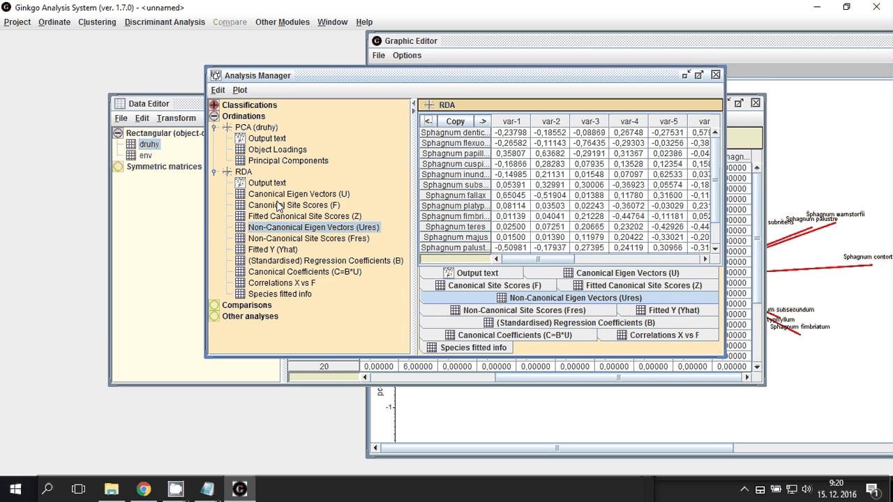
click(241, 92)
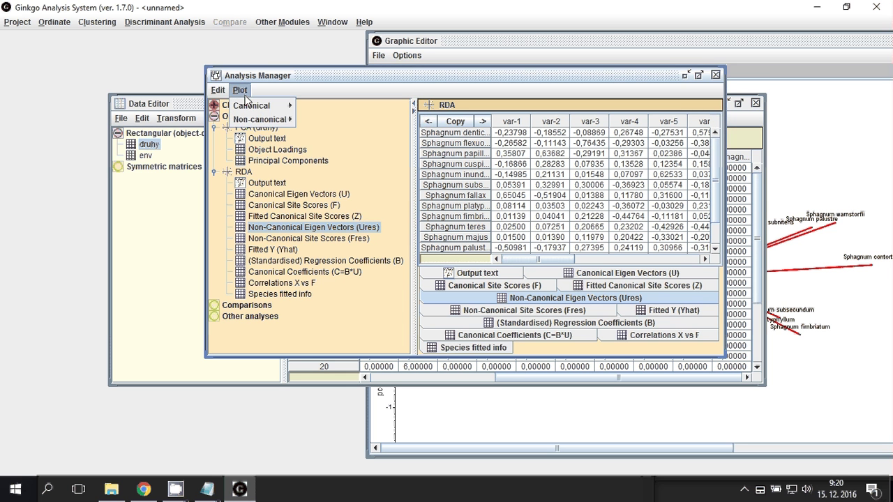
mouse_move(256, 112)
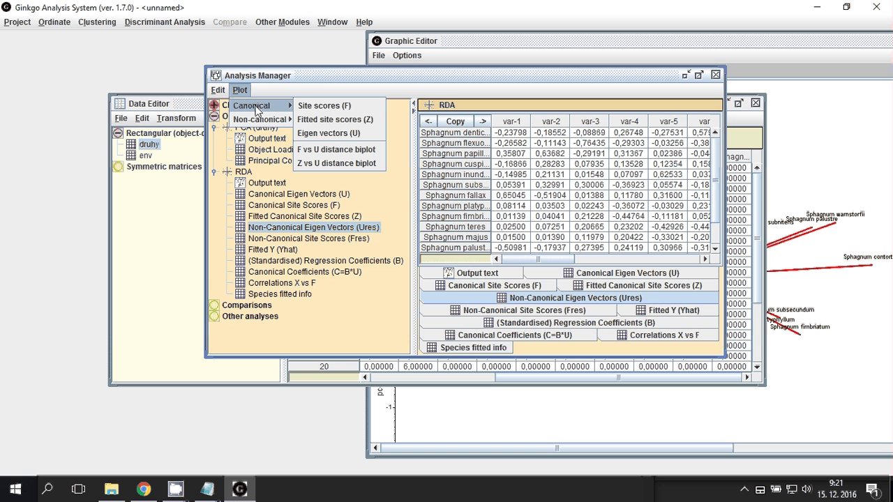
click(325, 106)
click(249, 282)
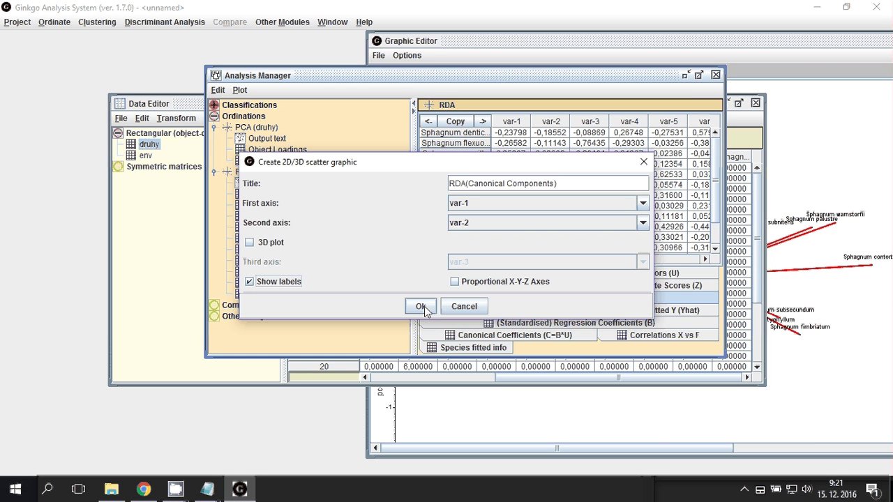
click(422, 306)
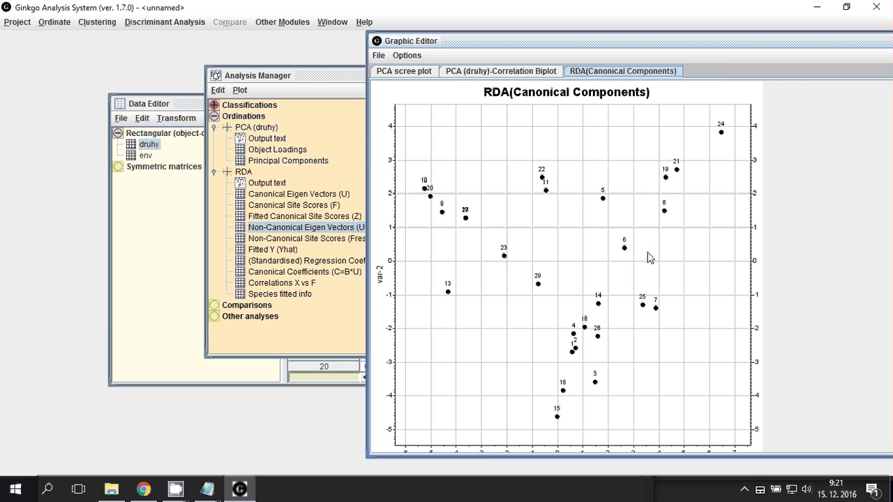
Plot the RDA fitted canonical site scores (Z) as a 2D scatter of var-1 against var-2 with labels shown.
click(241, 91)
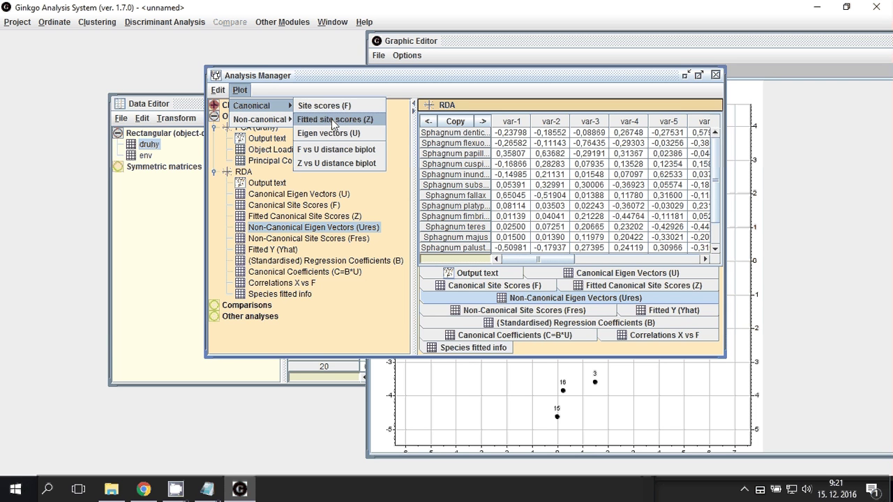
click(332, 119)
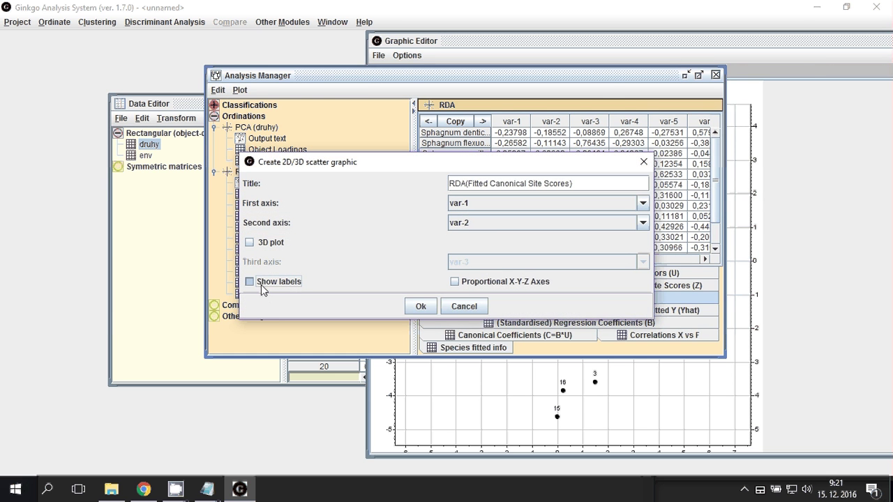
click(263, 285)
click(421, 306)
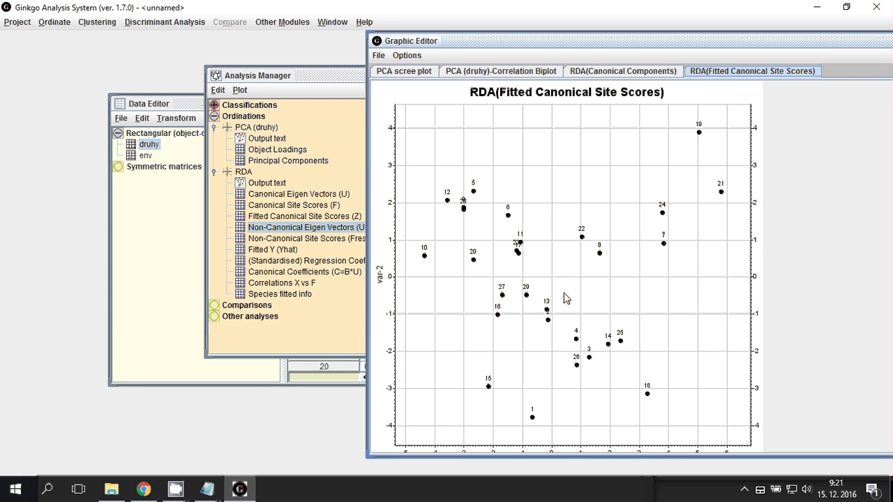
Plot the RDA canonical eigenvectors (U) as a 2D scatter of var-1 against var-2 with labels shown.
click(239, 90)
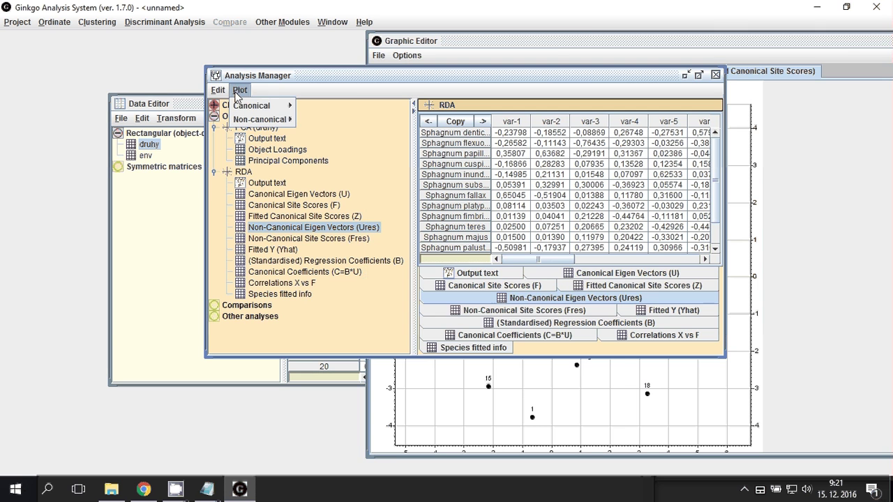
mouse_move(252, 105)
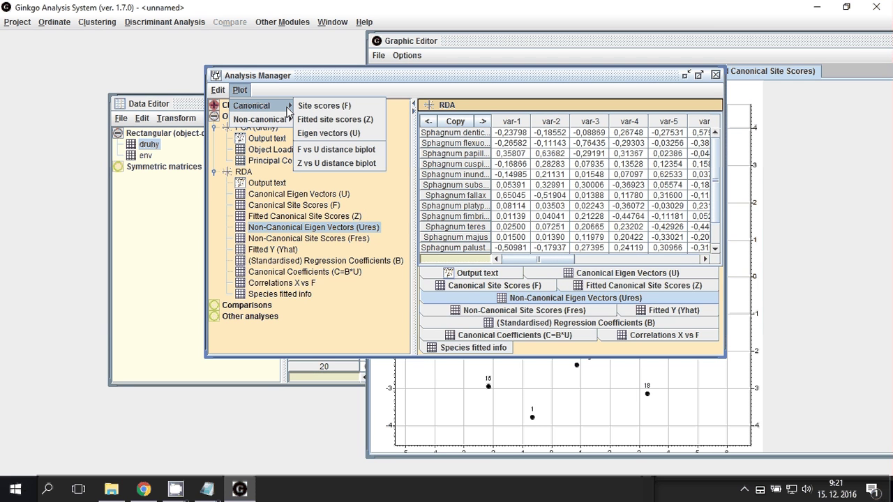
click(326, 134)
click(278, 282)
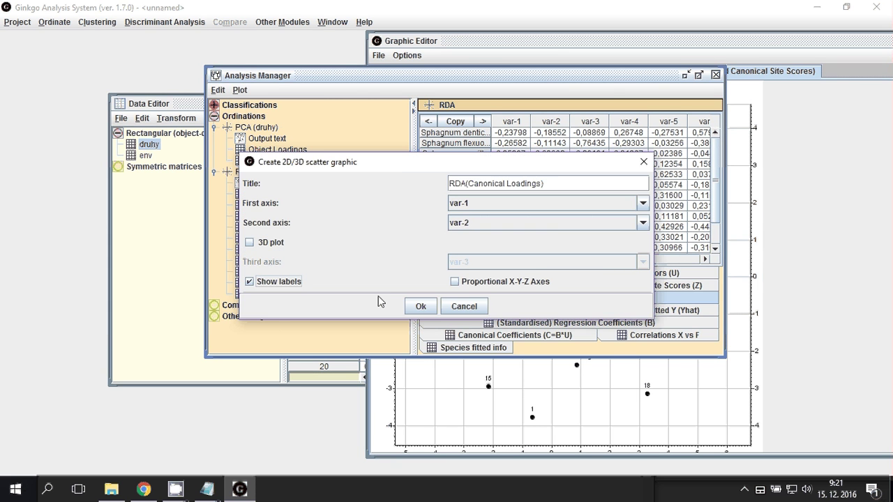
click(419, 307)
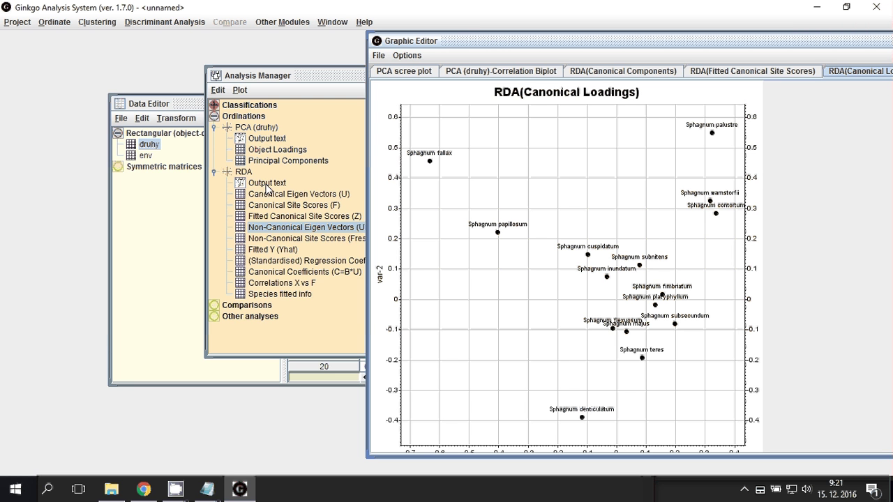
Create the RDA canonical F vs U distance biplot without restricting the response variables shown.
click(241, 90)
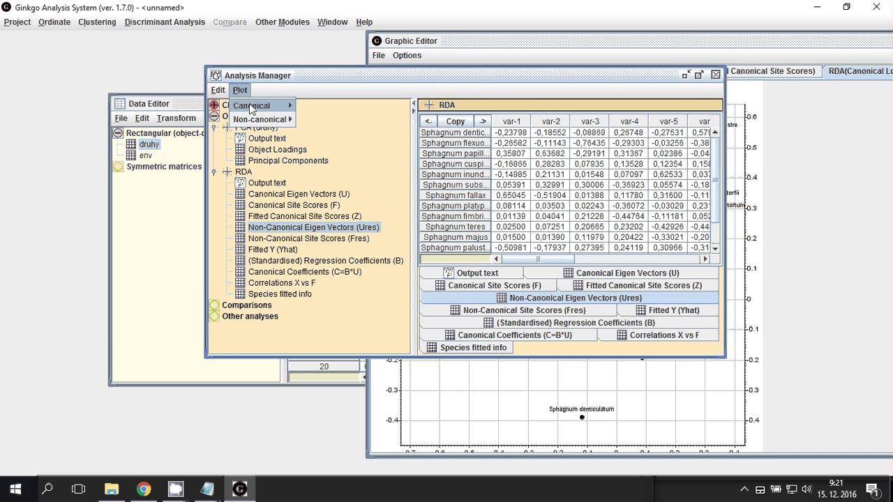
mouse_move(251, 106)
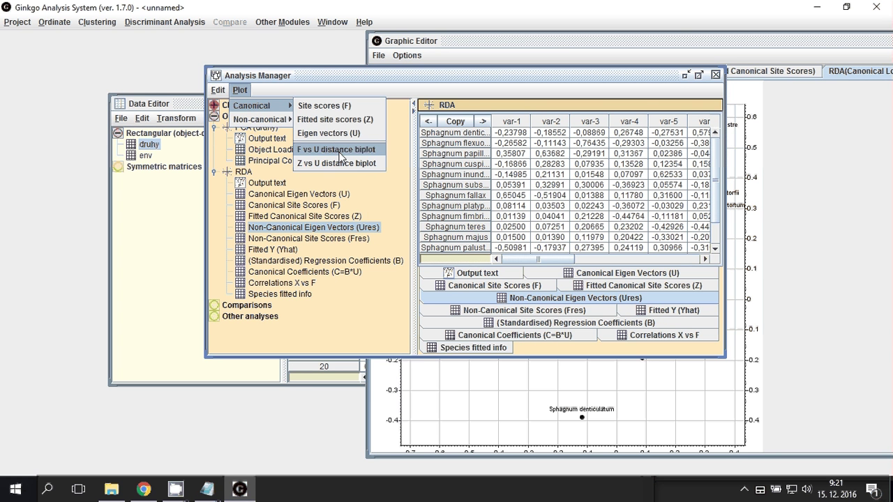
click(340, 151)
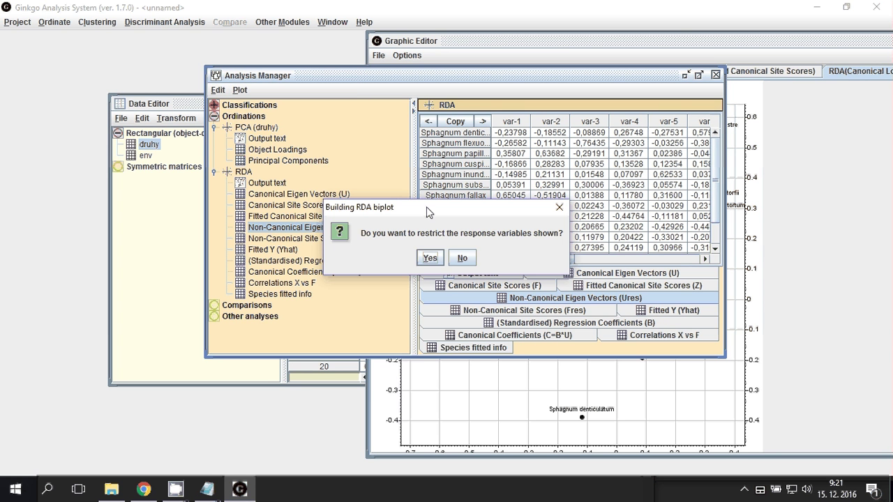
click(462, 259)
click(420, 306)
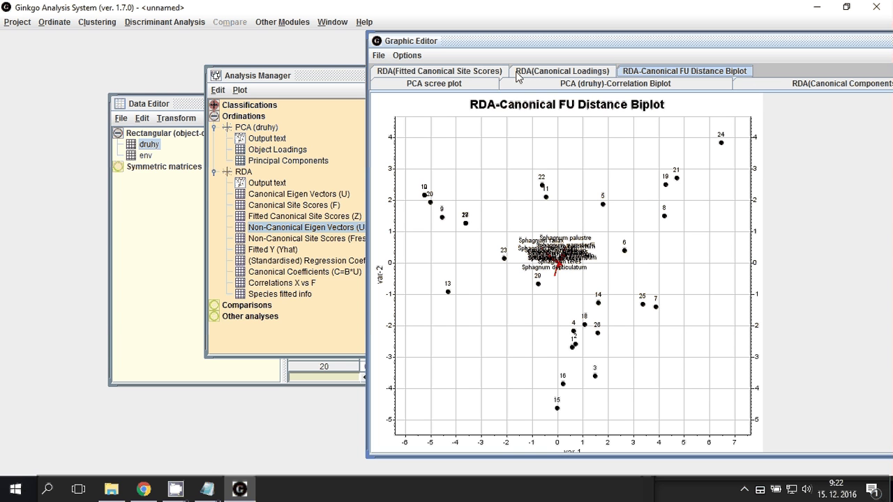
click(411, 57)
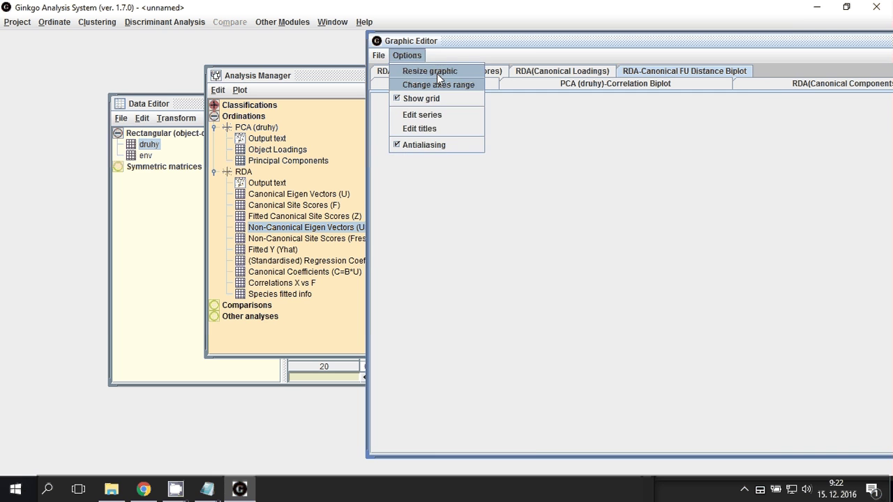
click(437, 71)
click(554, 73)
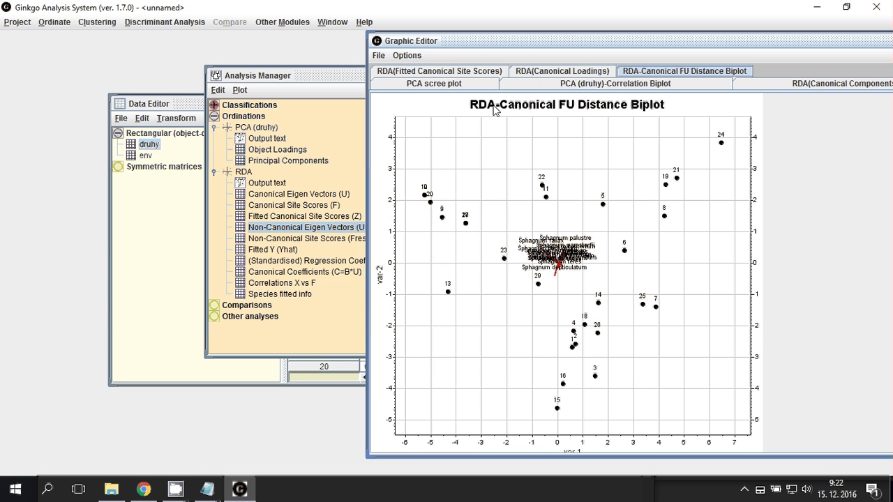
click(379, 56)
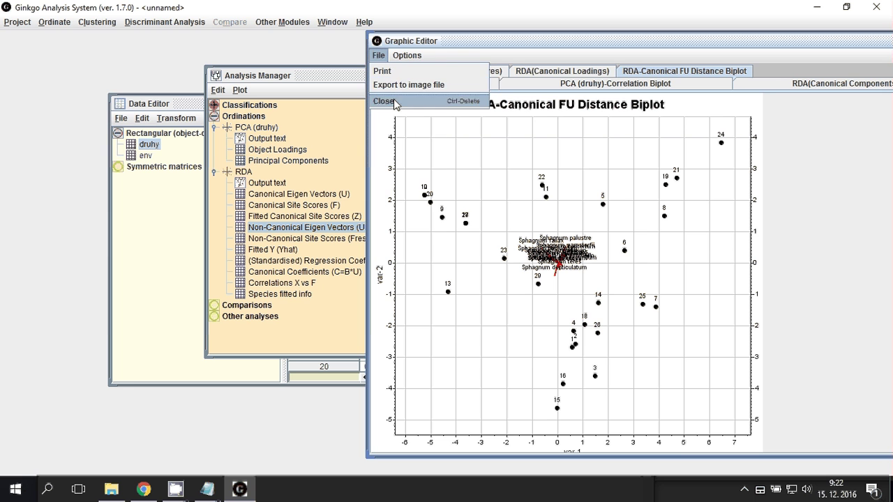
click(380, 56)
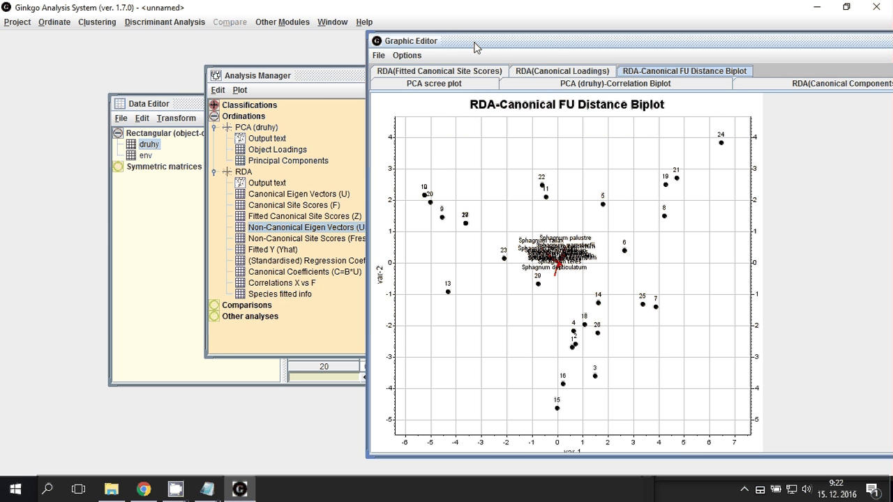
Rearrange the Graphic Editor, Analysis Manager and Data Editor windows so all three are accessible, with the Data Editor in front.
drag(475, 46, 571, 60)
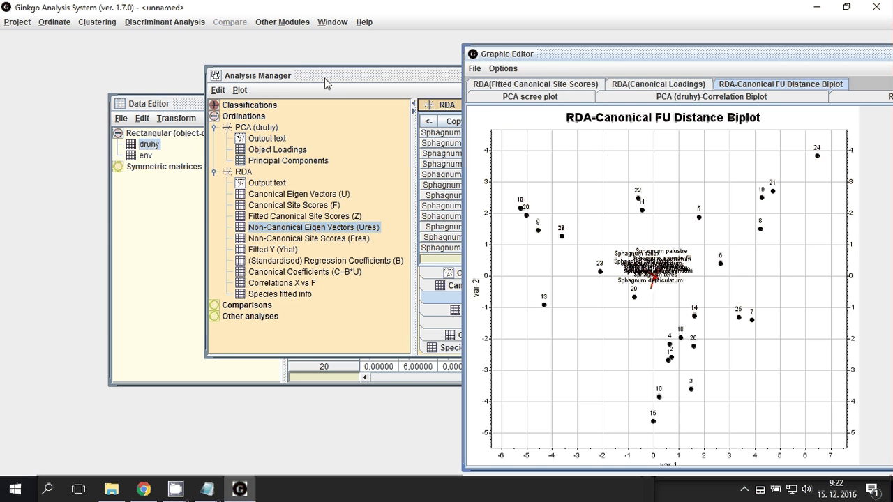
drag(325, 78, 266, 175)
drag(450, 102, 455, 63)
click(572, 61)
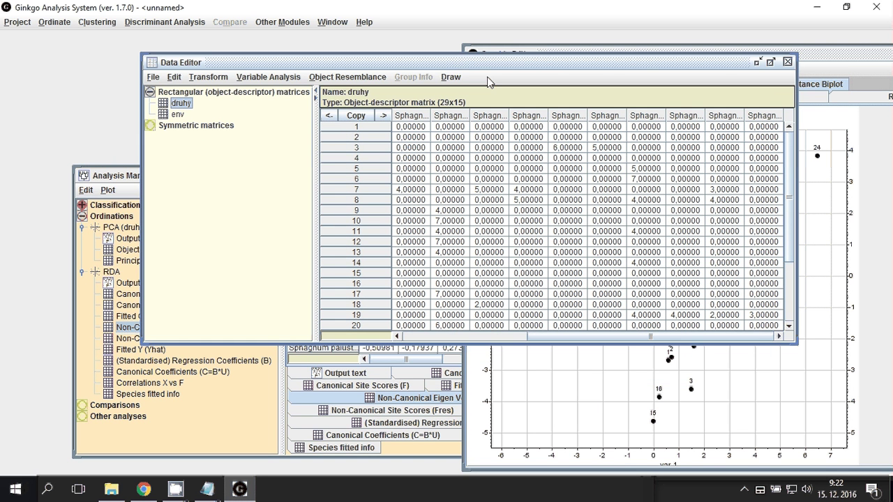
Save the project as the ZIP file sph161215 in the veg folder under Dokumenty.
click(17, 22)
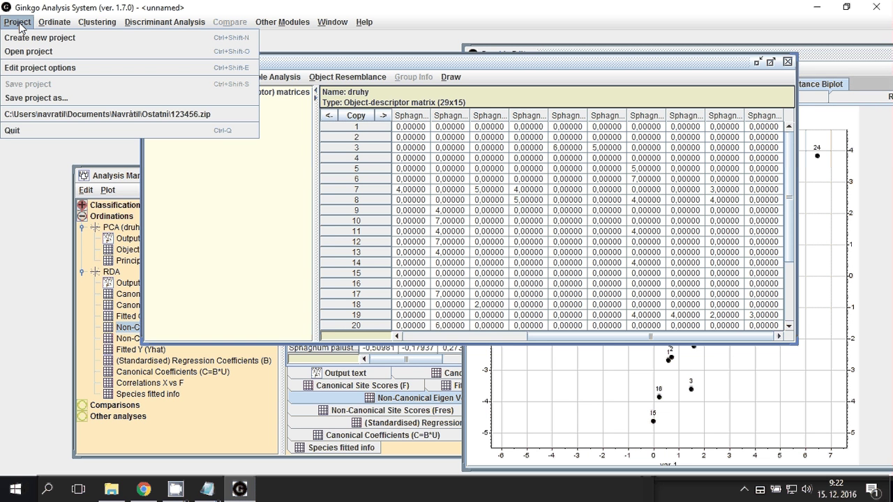
click(26, 99)
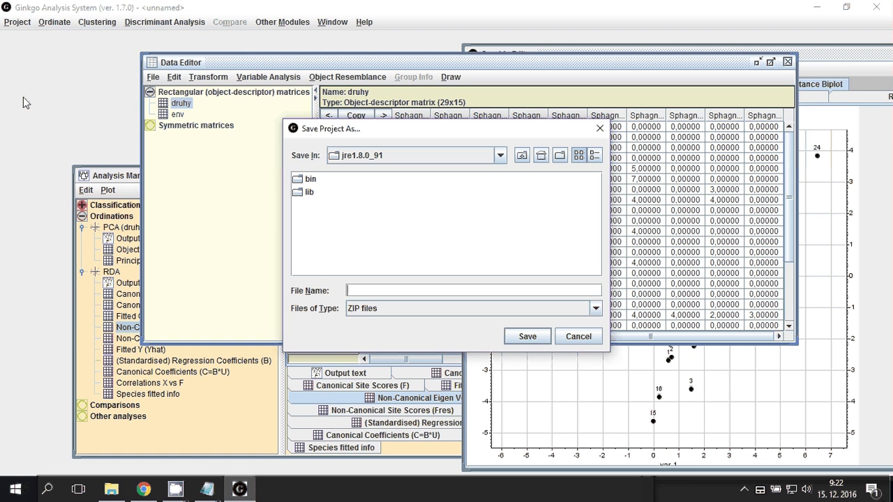
click(500, 155)
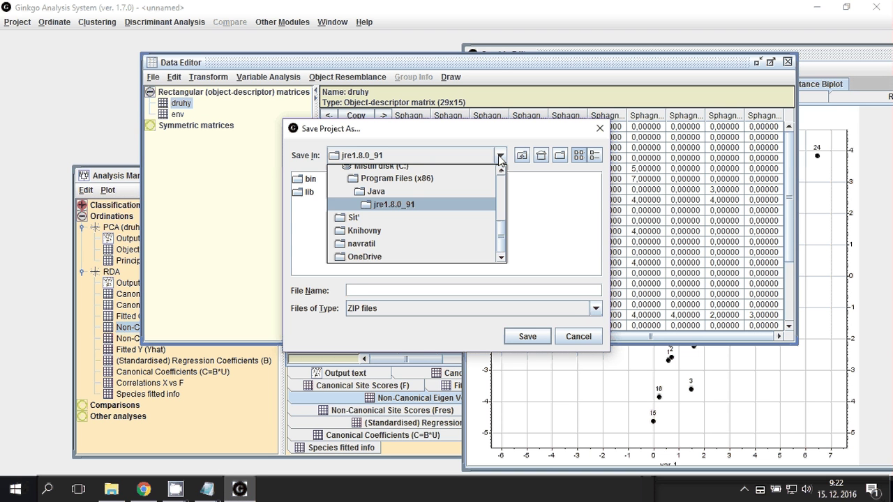
click(369, 230)
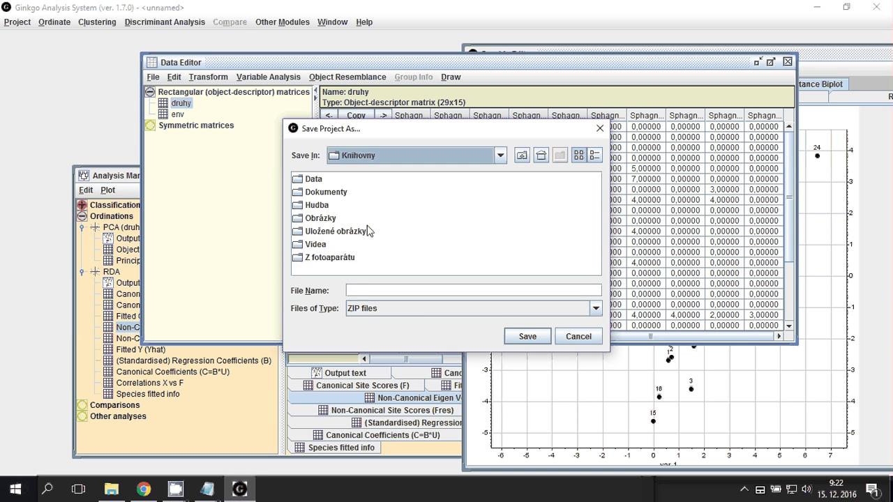
click(321, 195)
double_click(321, 195)
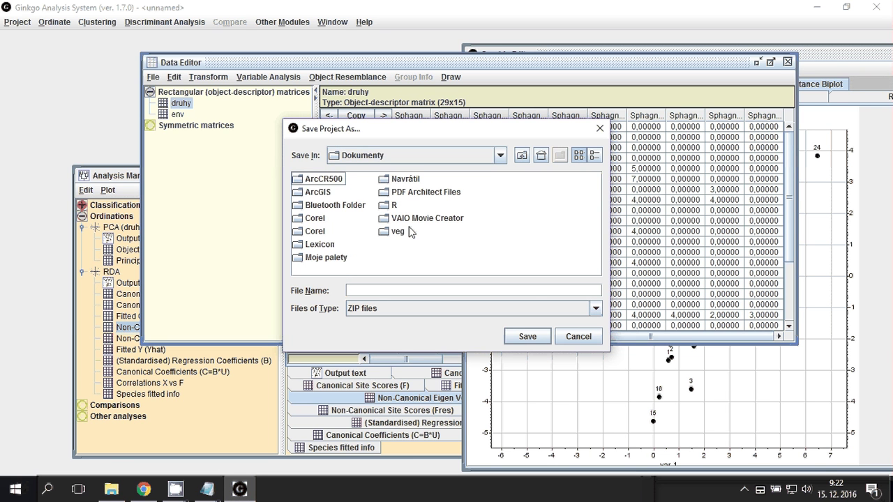
double_click(399, 231)
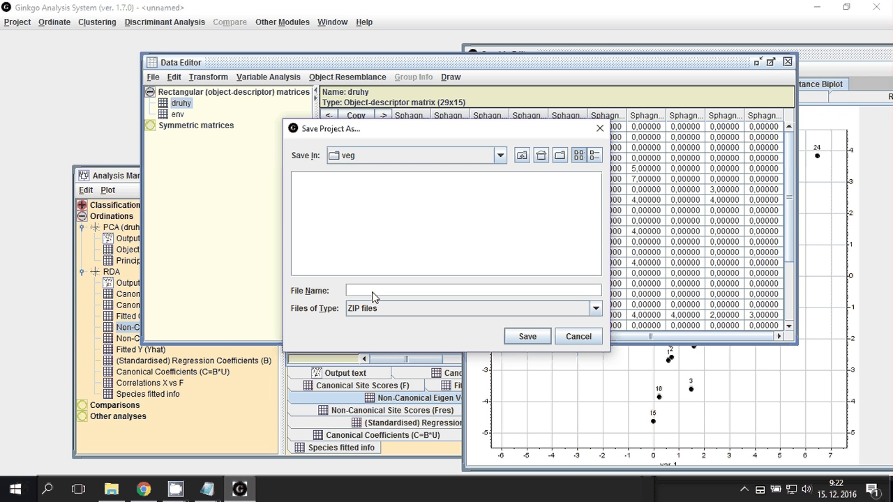
text(sph161215)
key(Return)
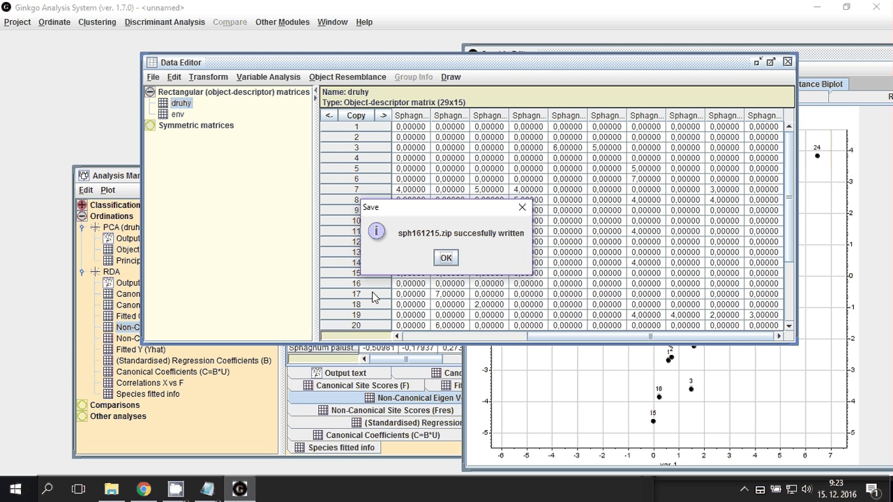
click(449, 261)
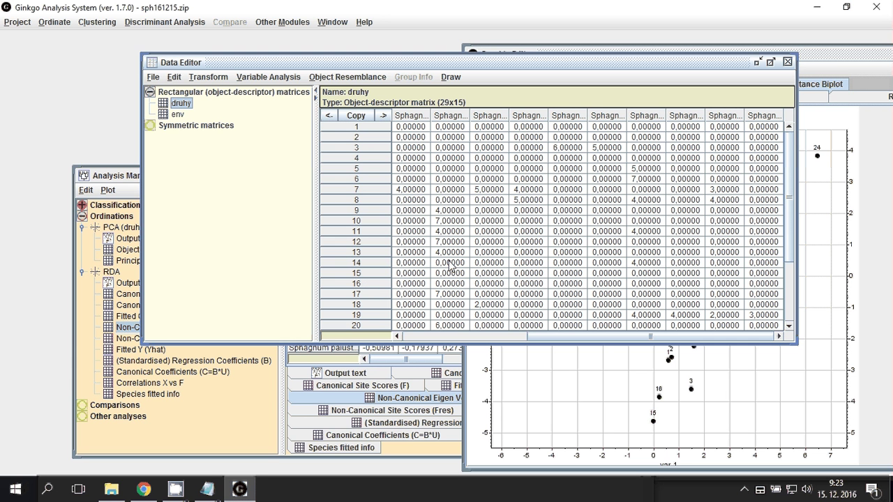